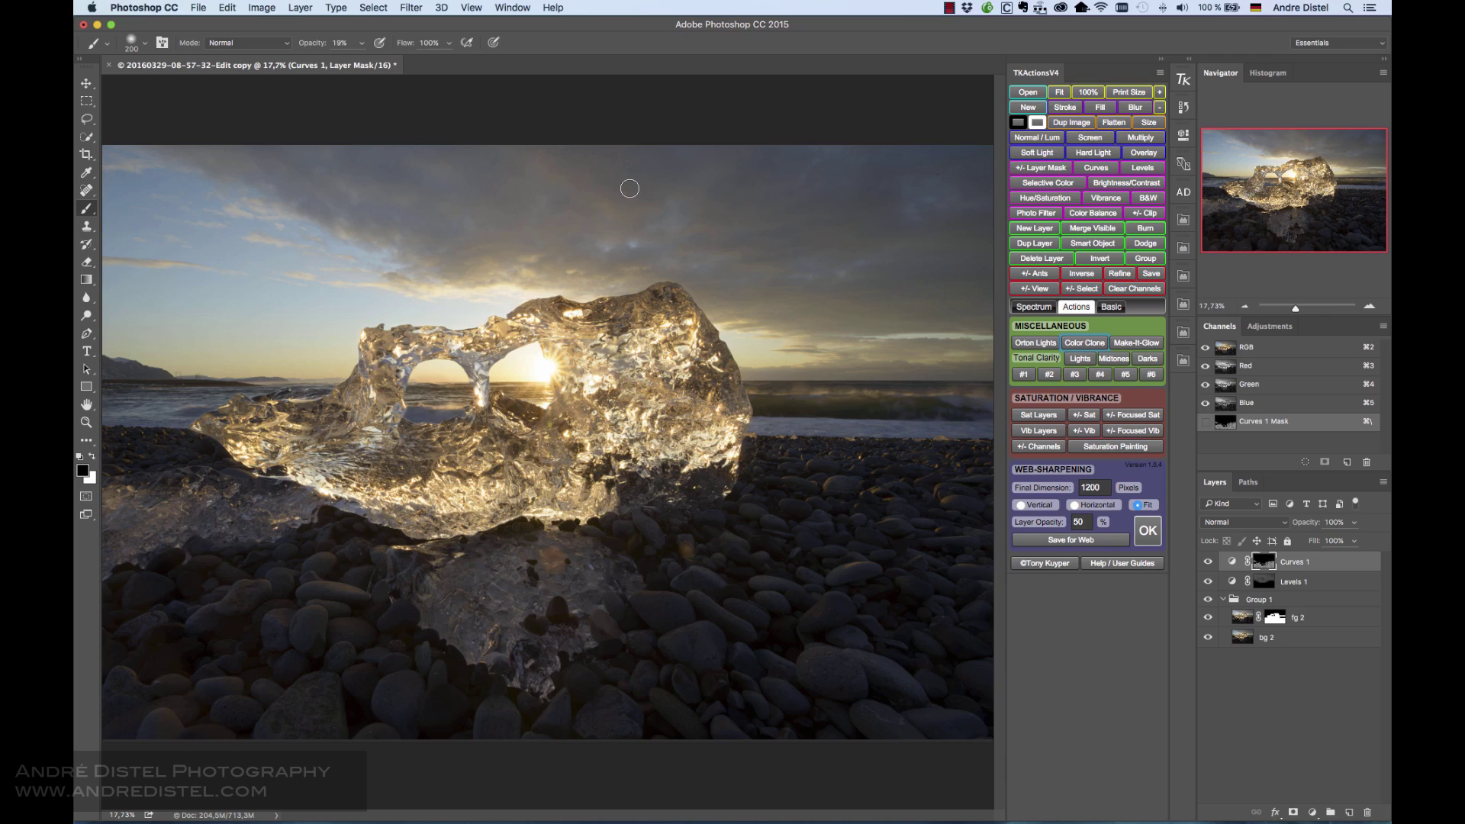
Step: Add a new empty layer named 'Remove lens flare' at the top of the layer stack
click(305, 8)
mouse_move(339, 28)
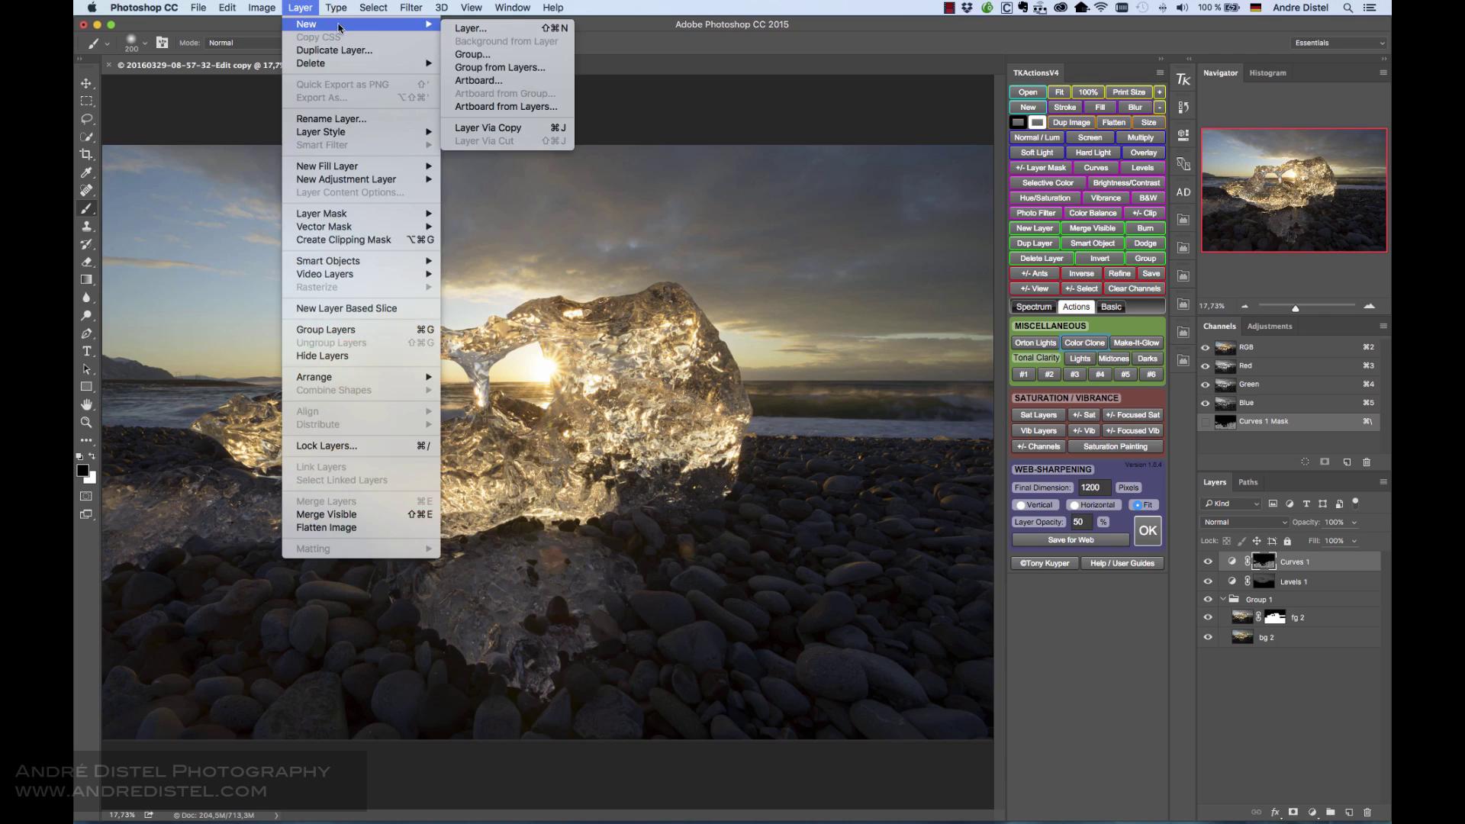
click(466, 29)
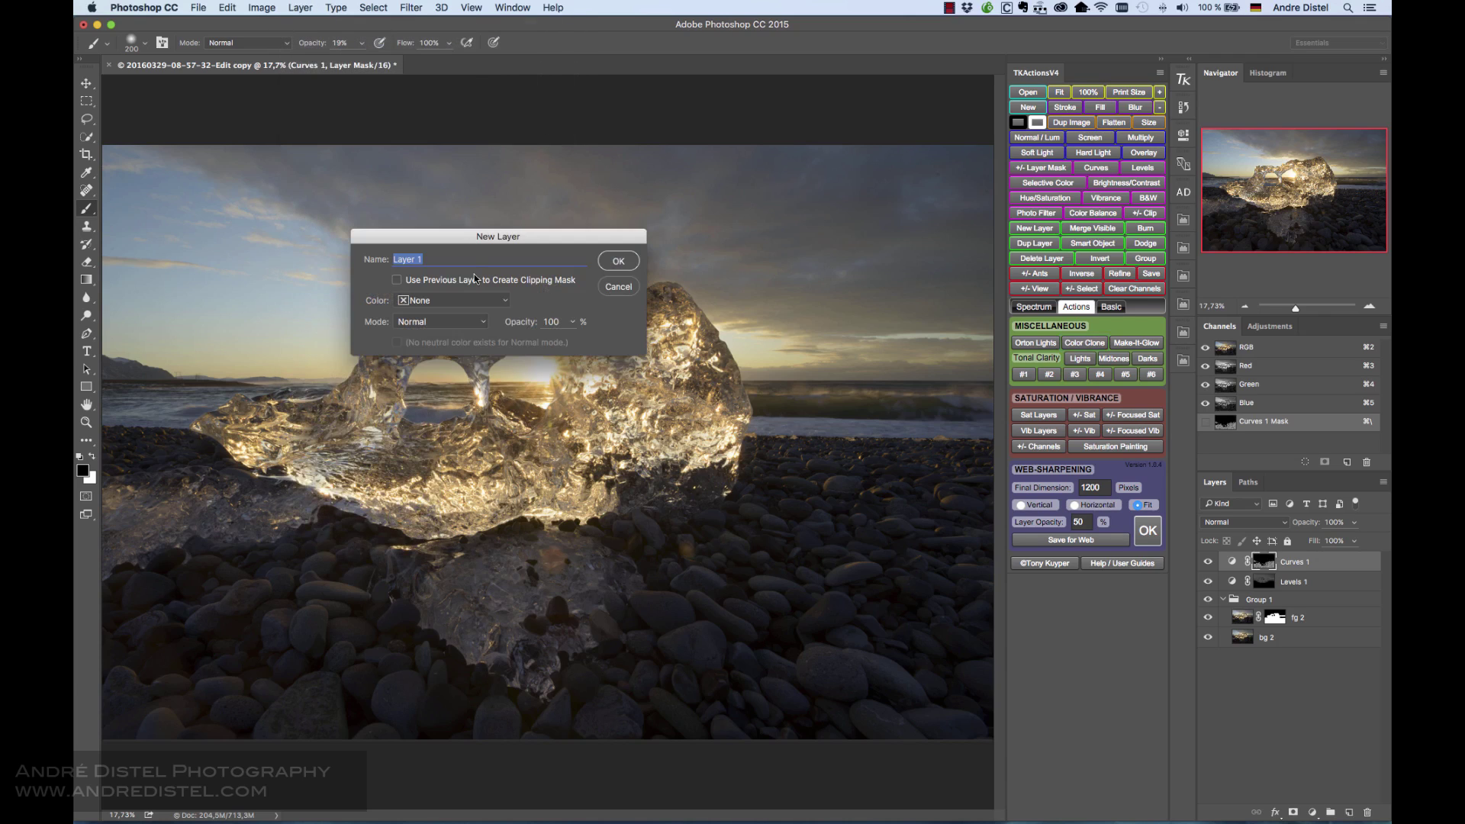
text(Remove lens v)
text(lare)
key(Return)
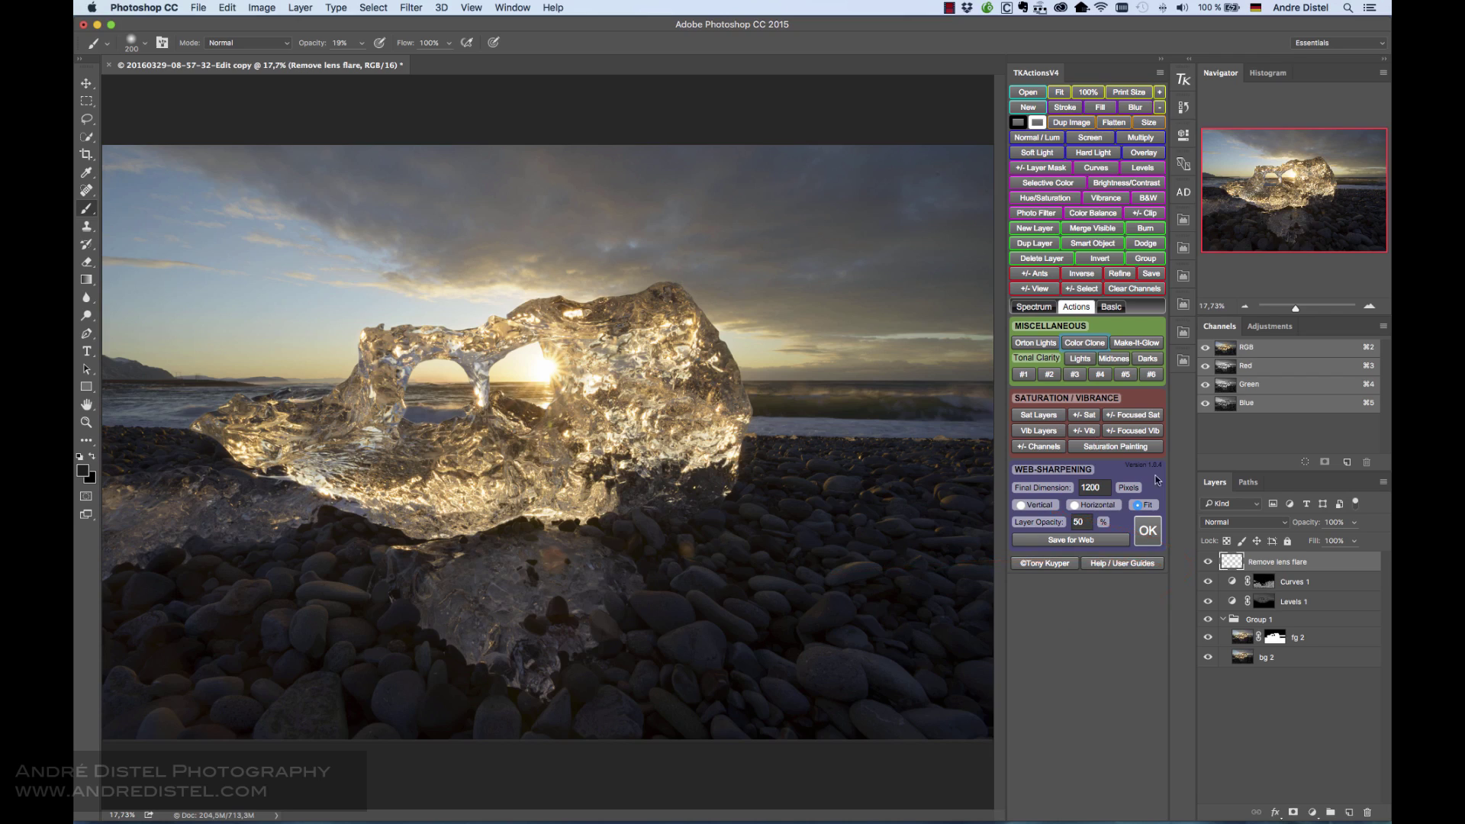
Step: Switch the Remove lens flare layer's blend mode to Color
click(1239, 522)
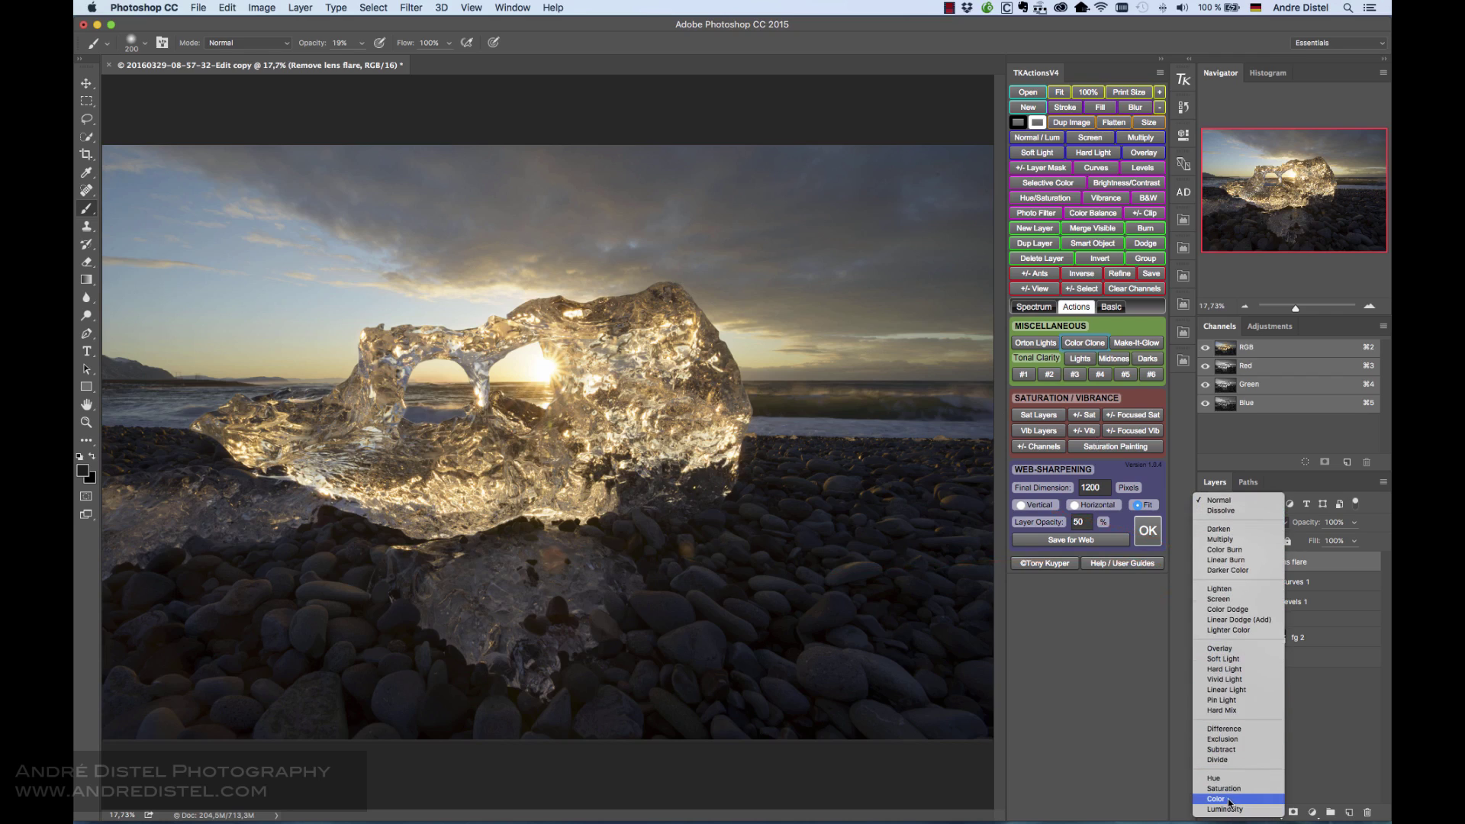
click(1229, 800)
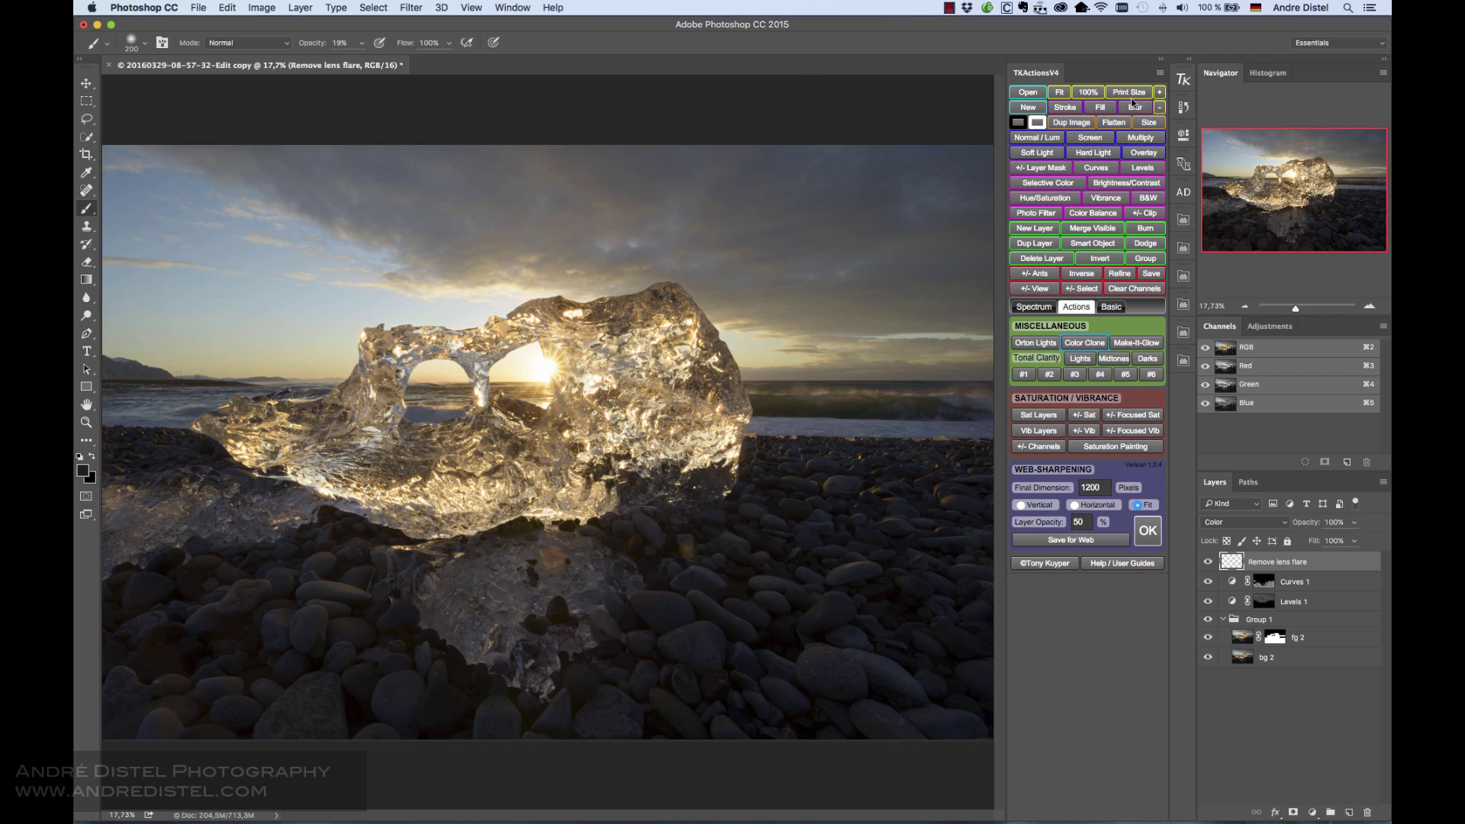
Step: View the dark rocks below the ice at 100% with the foreground Color Picker open beside them
click(1090, 92)
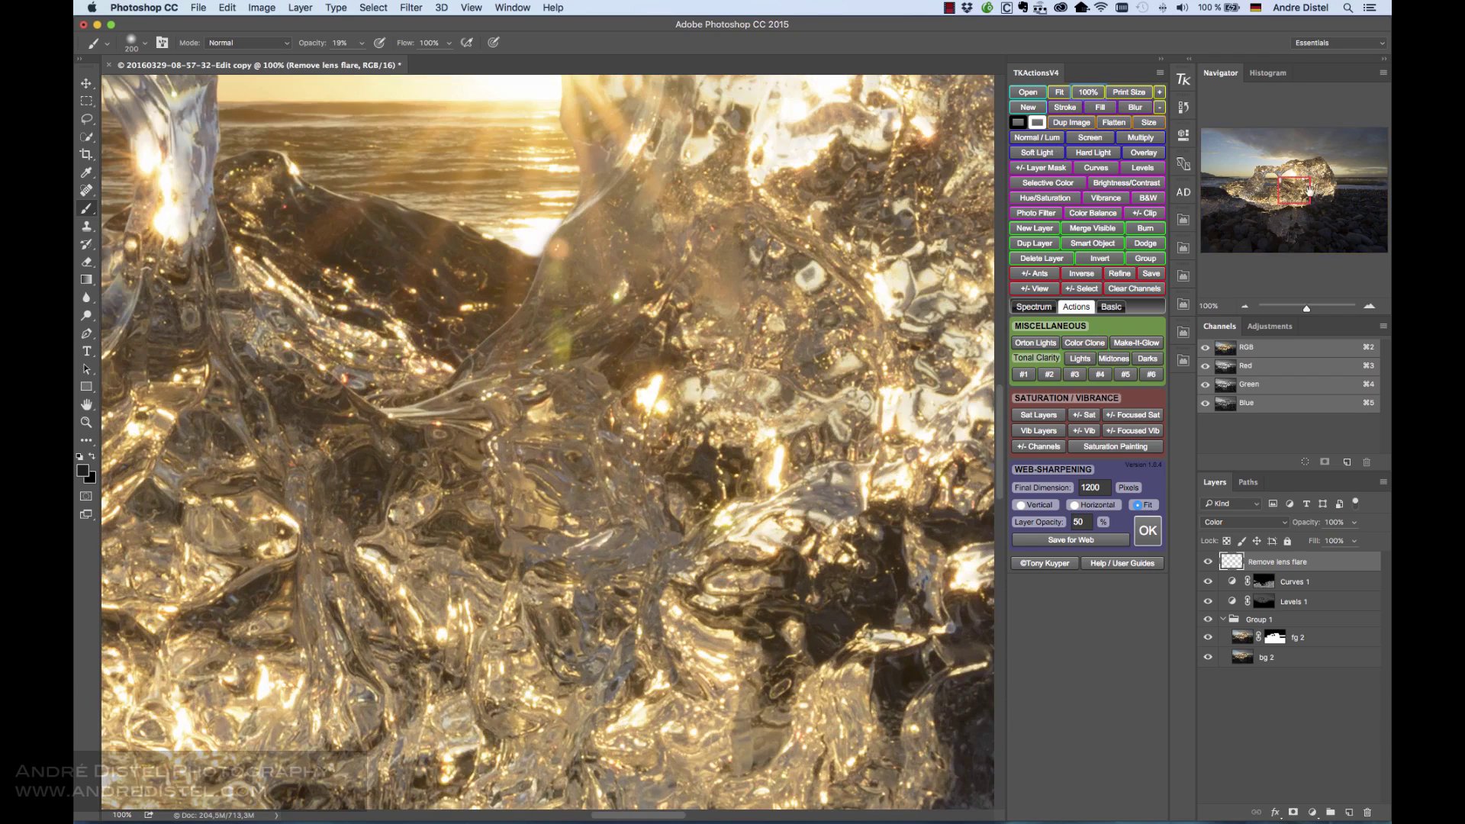
drag(1289, 192, 1295, 215)
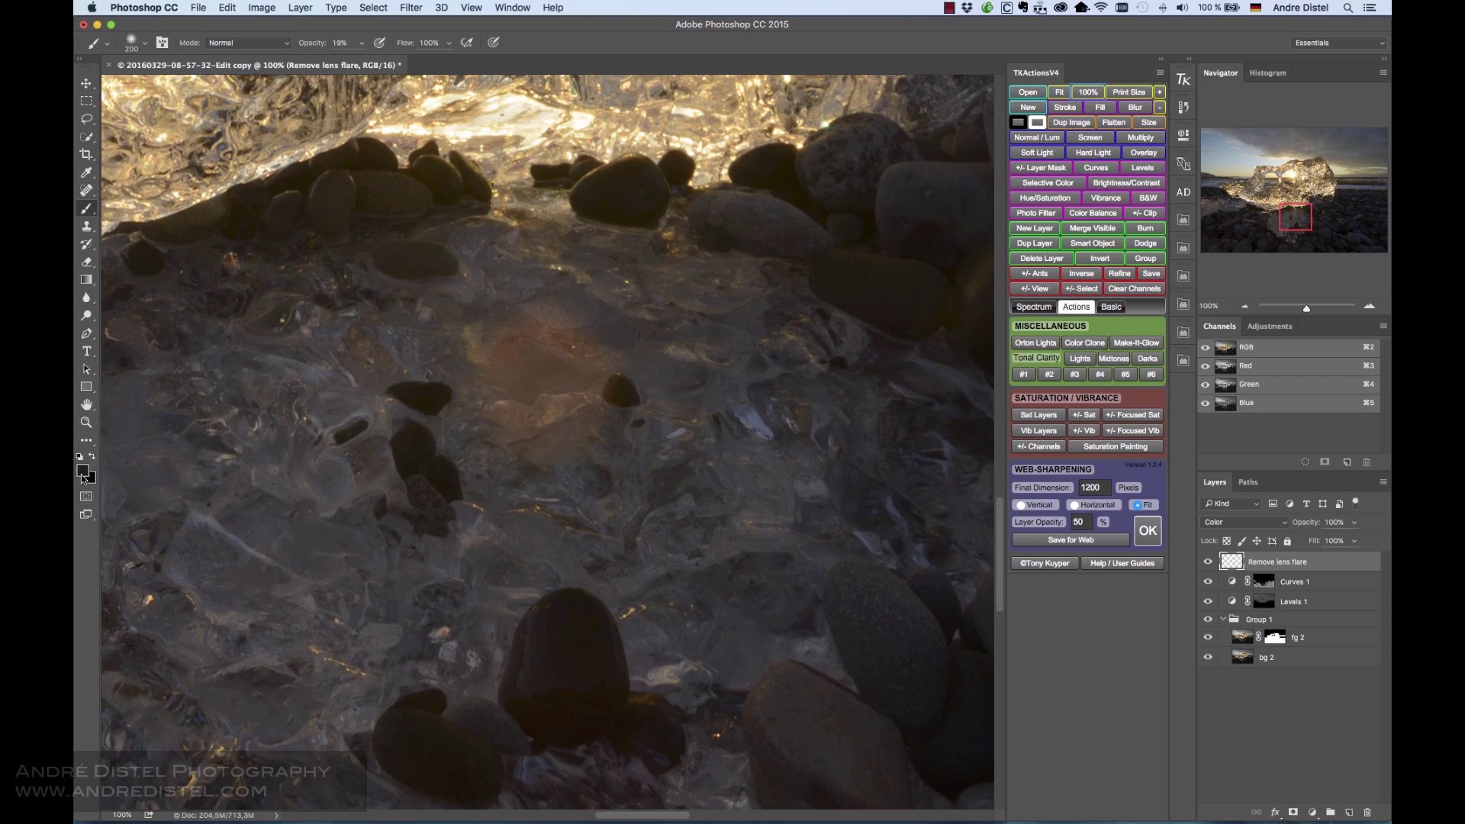
click(82, 470)
drag(860, 243, 966, 226)
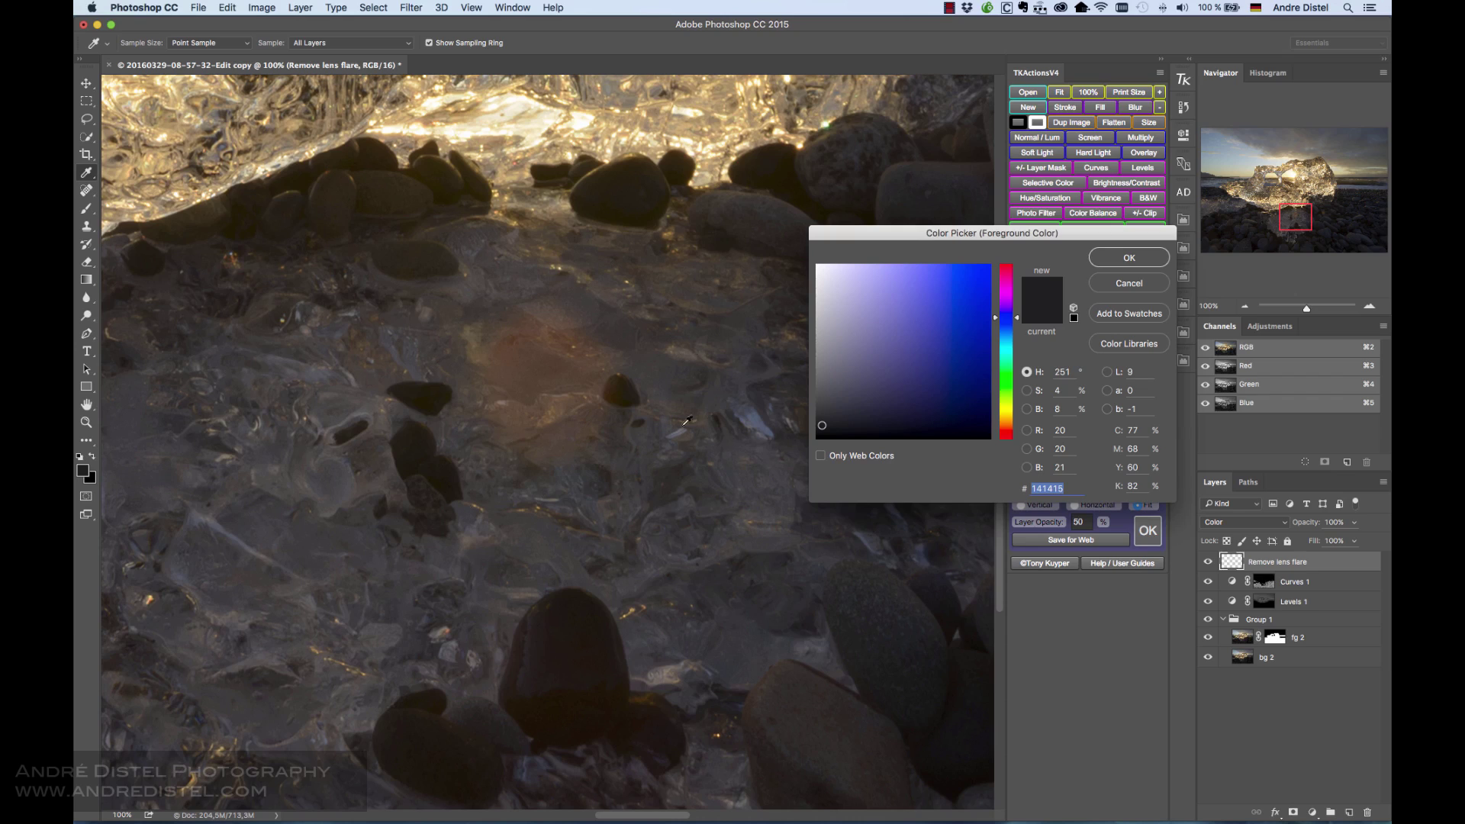
Step: Sample a neutral ice colour and paint over the orange flare patch at about 21% brush opacity
click(638, 328)
click(640, 326)
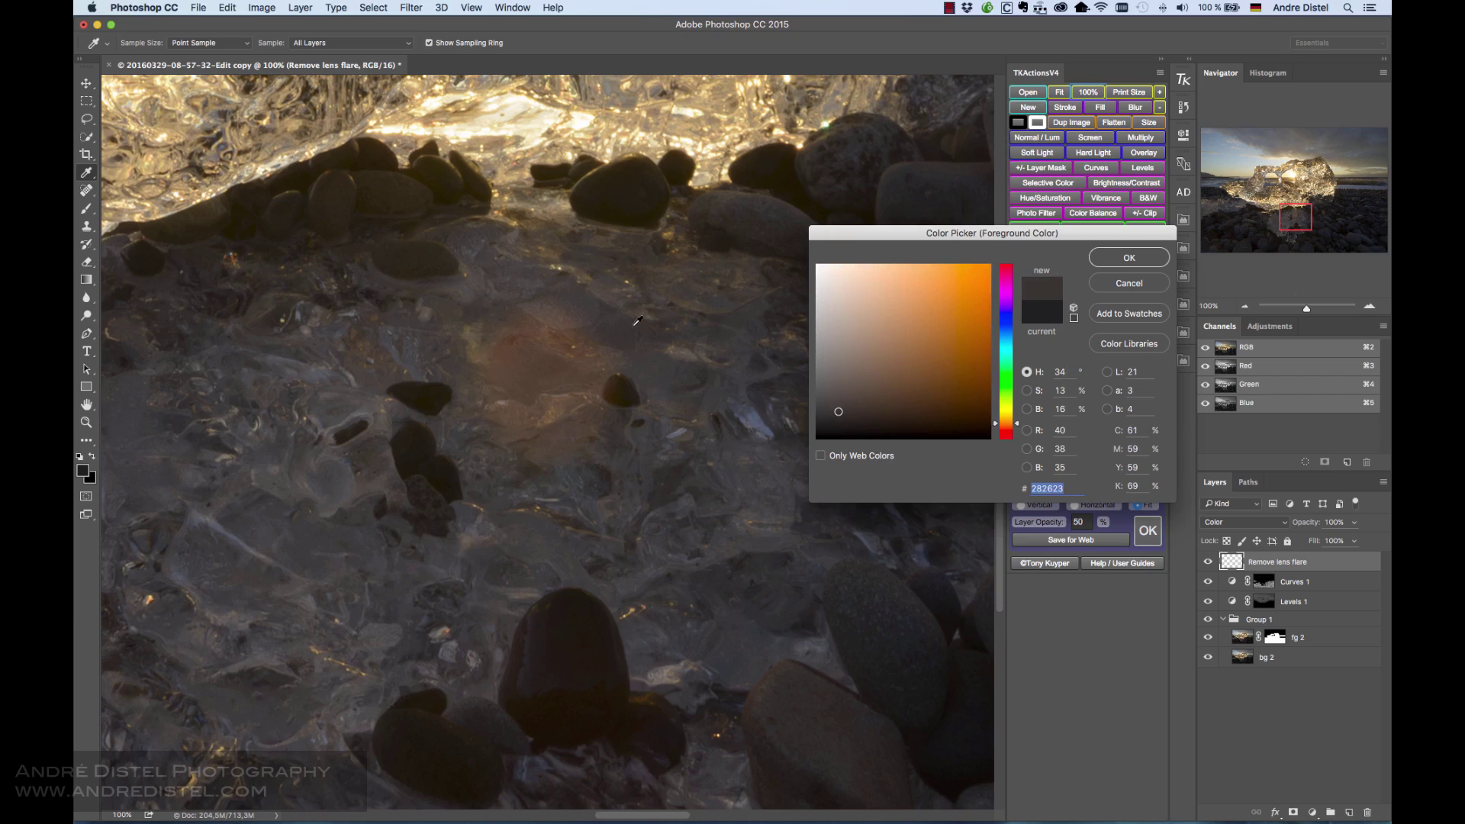
click(685, 345)
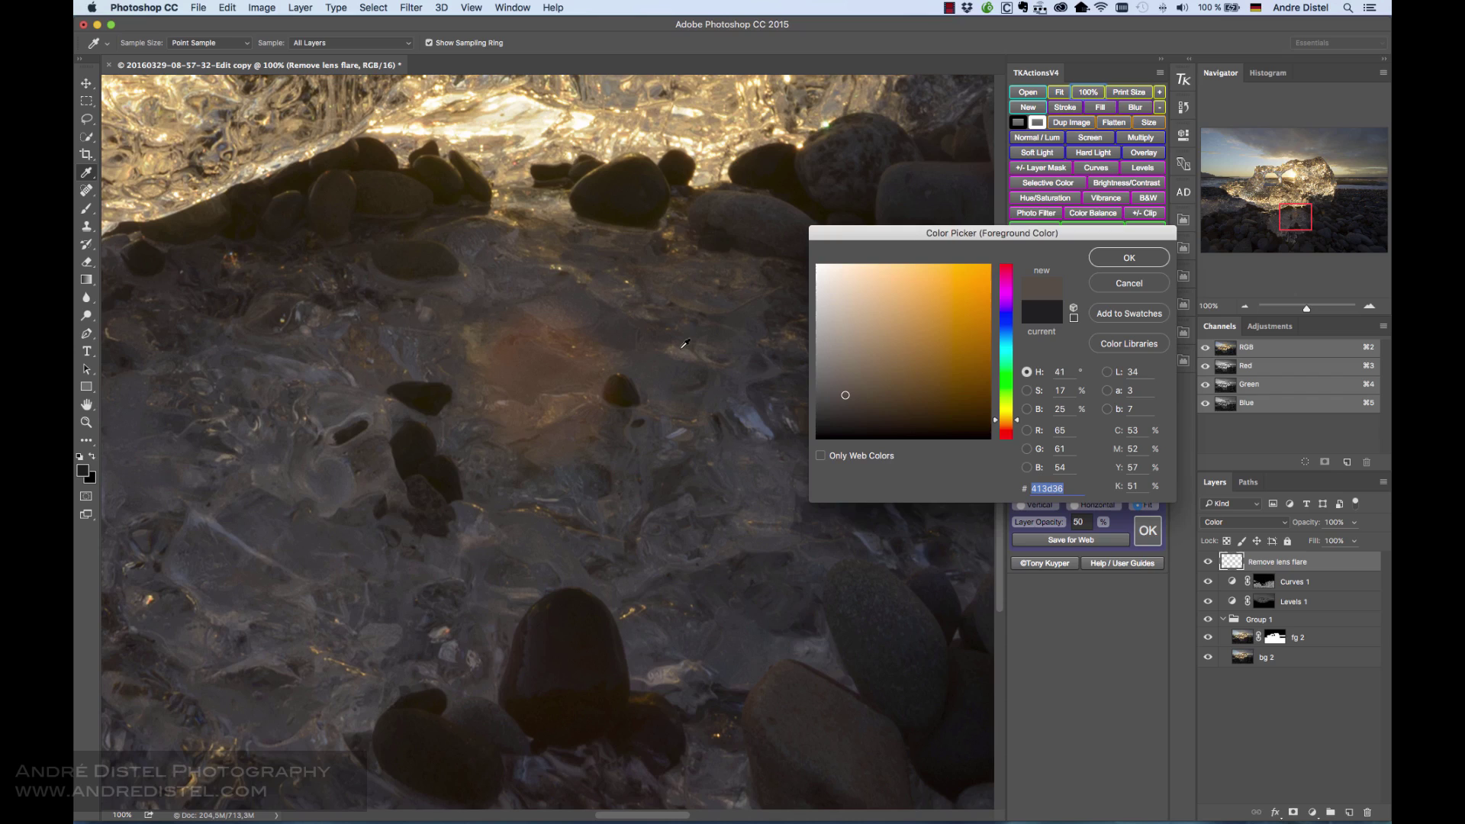
click(685, 345)
click(1106, 258)
key(b)
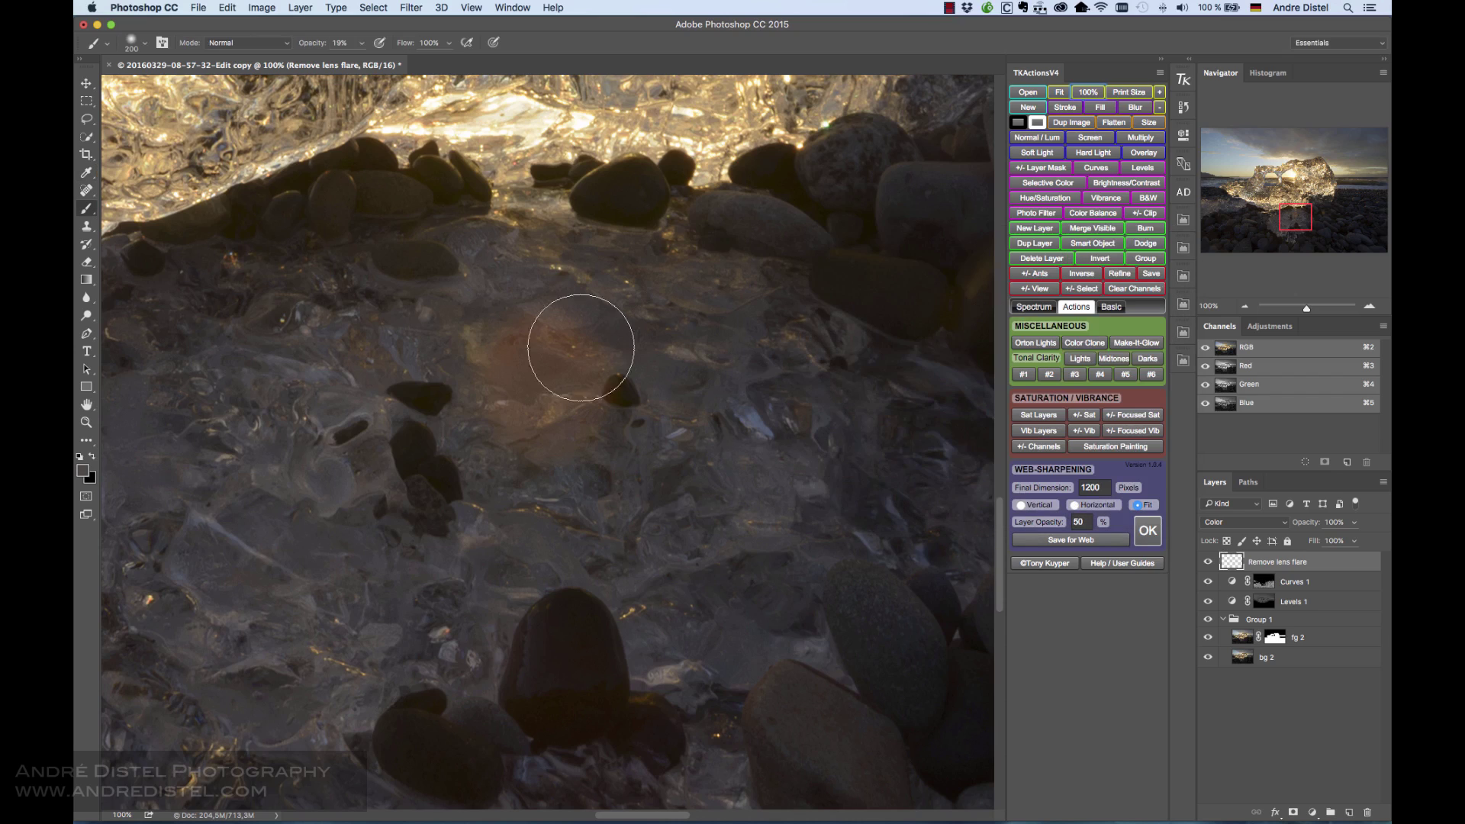
click(361, 43)
drag(361, 59, 362, 62)
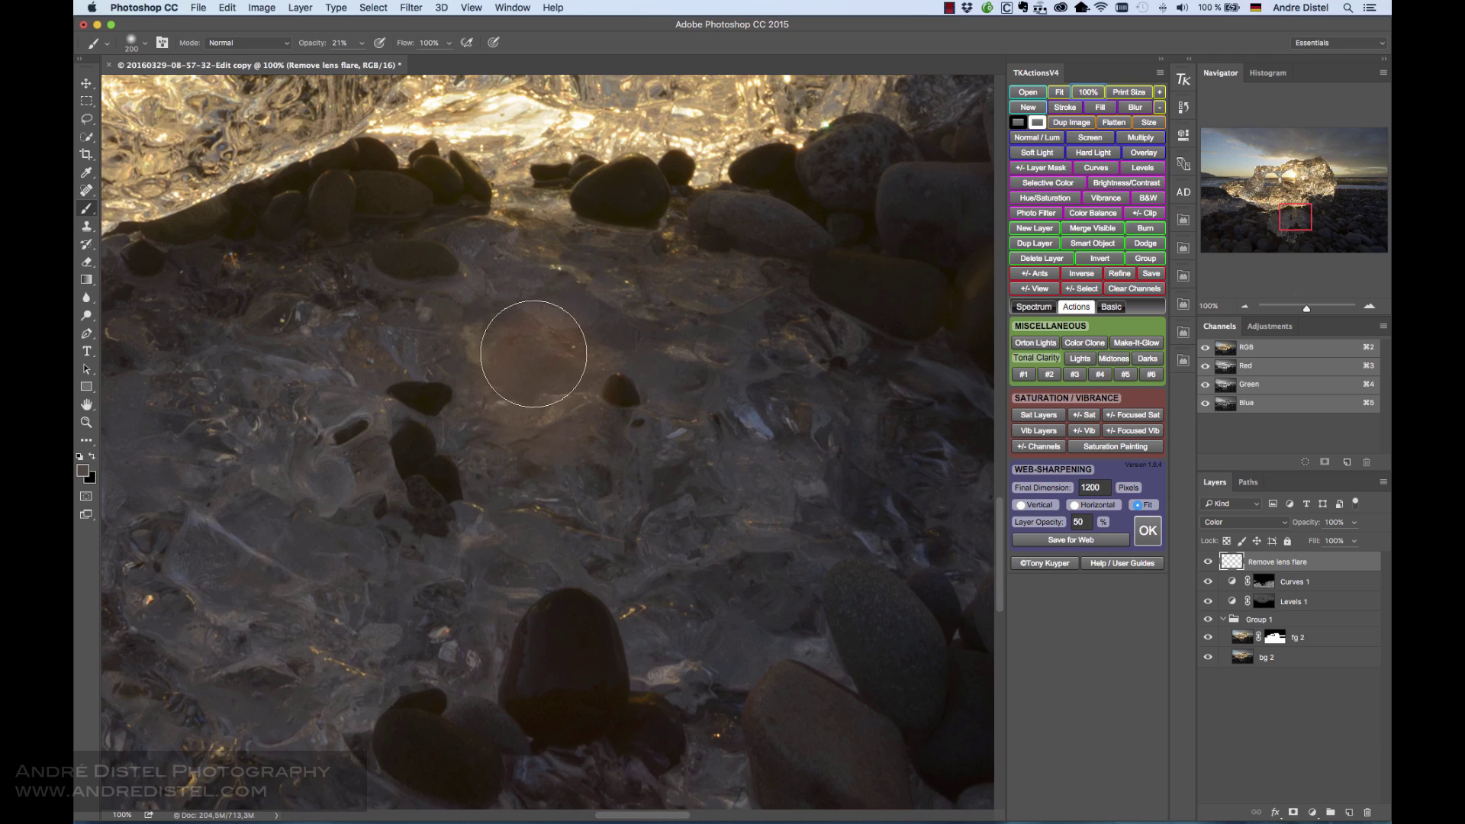
mouse_move(533, 353)
mouse_down()
mouse_move(573, 395)
mouse_move(524, 386)
mouse_move(513, 400)
mouse_move(559, 465)
mouse_move(515, 377)
mouse_move(482, 423)
mouse_move(487, 443)
mouse_move(506, 411)
mouse_move(586, 447)
mouse_move(599, 437)
mouse_move(520, 337)
mouse_move(558, 319)
mouse_move(501, 431)
mouse_move(516, 407)
mouse_move(567, 433)
mouse_move(610, 350)
mouse_move(319, 368)
mouse_move(313, 458)
mouse_move(599, 414)
mouse_move(625, 302)
mouse_move(496, 362)
mouse_move(555, 454)
mouse_move(656, 364)
mouse_move(537, 328)
mouse_move(517, 496)
mouse_move(617, 444)
mouse_move(484, 481)
mouse_up()
Step: Resample a lighter ice colour and paint out the remaining orange tint around the stone
click(82, 465)
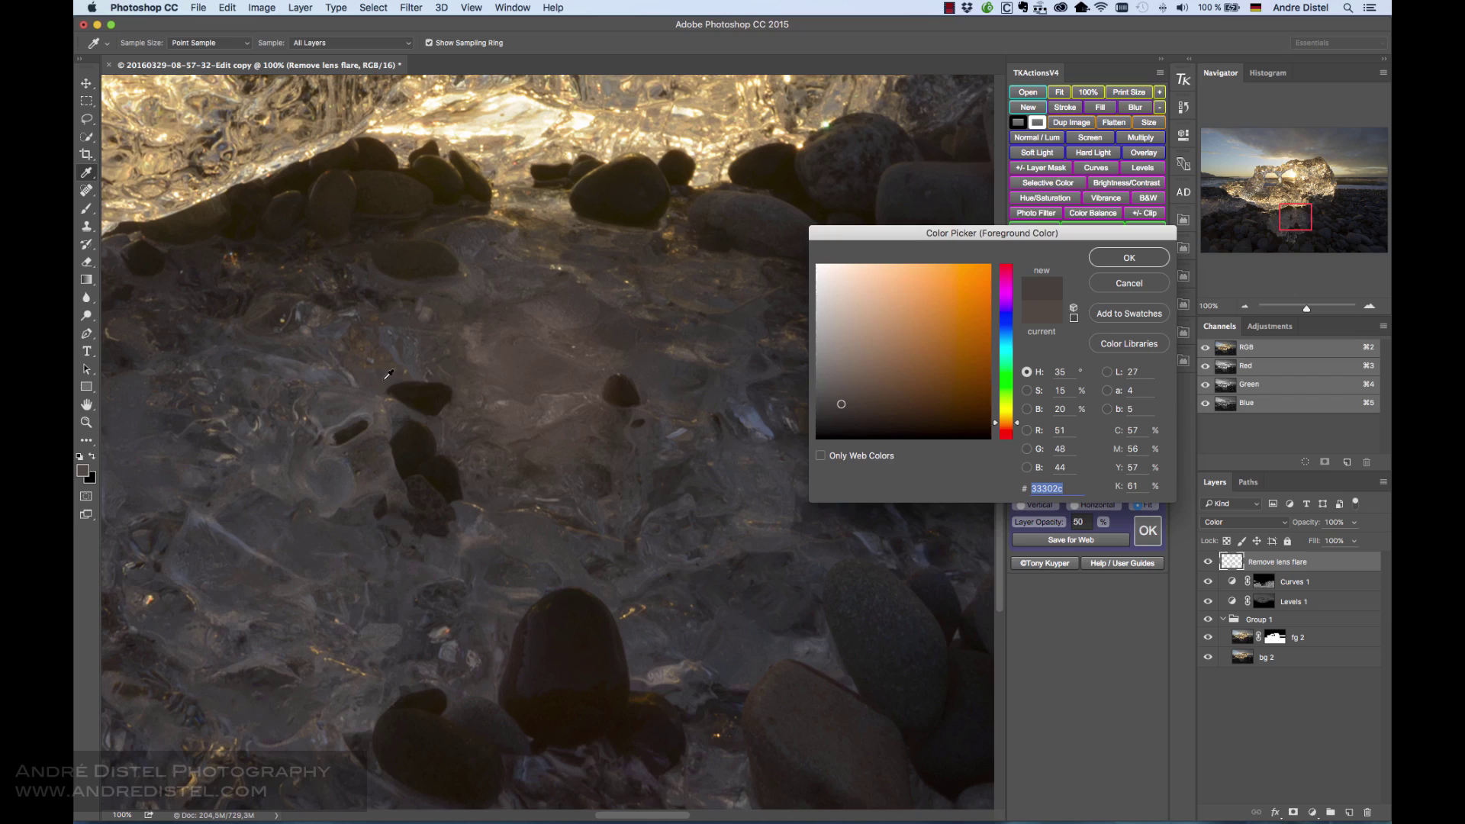
click(431, 307)
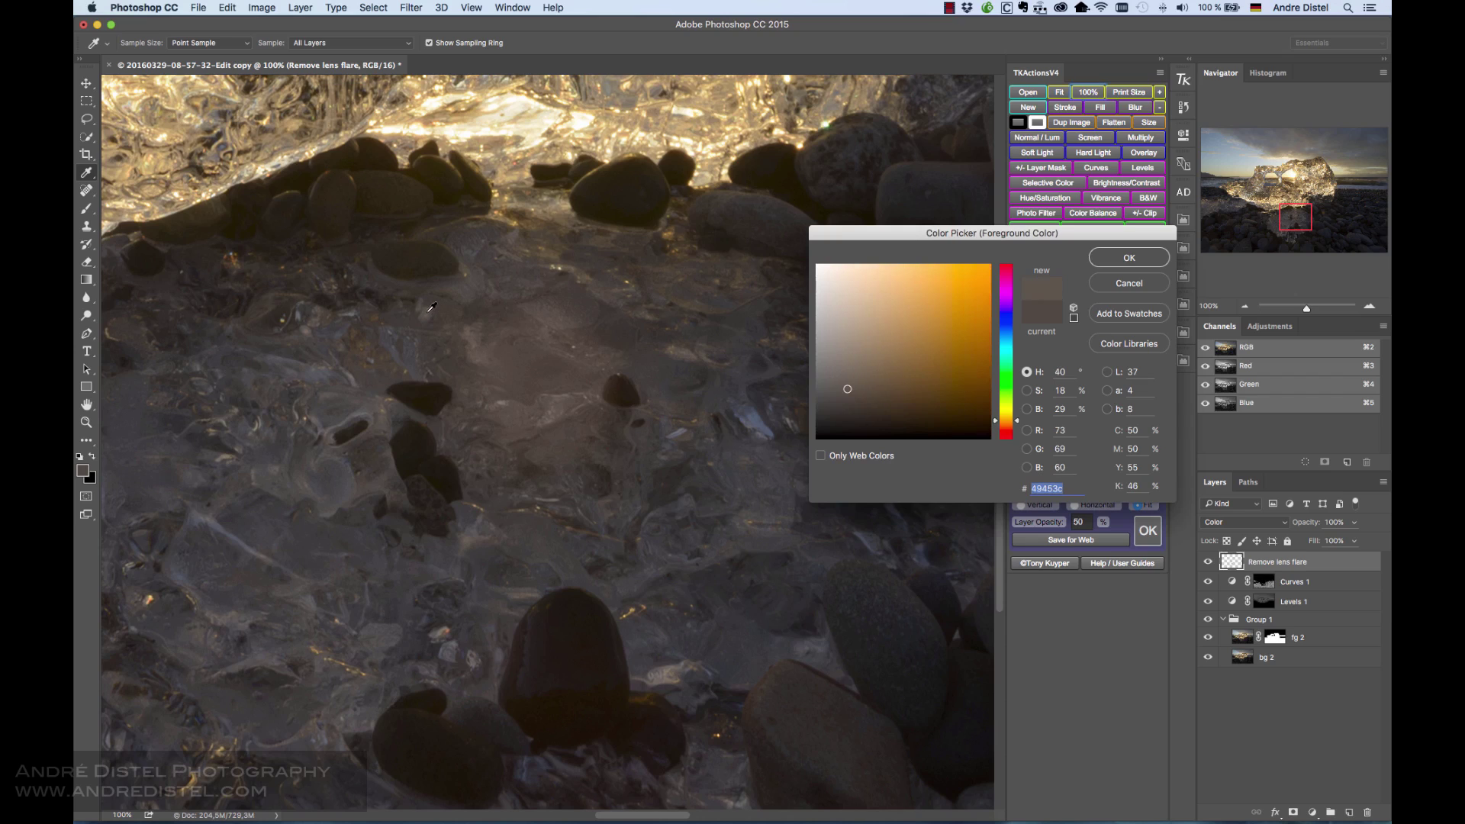
click(1128, 266)
key(b)
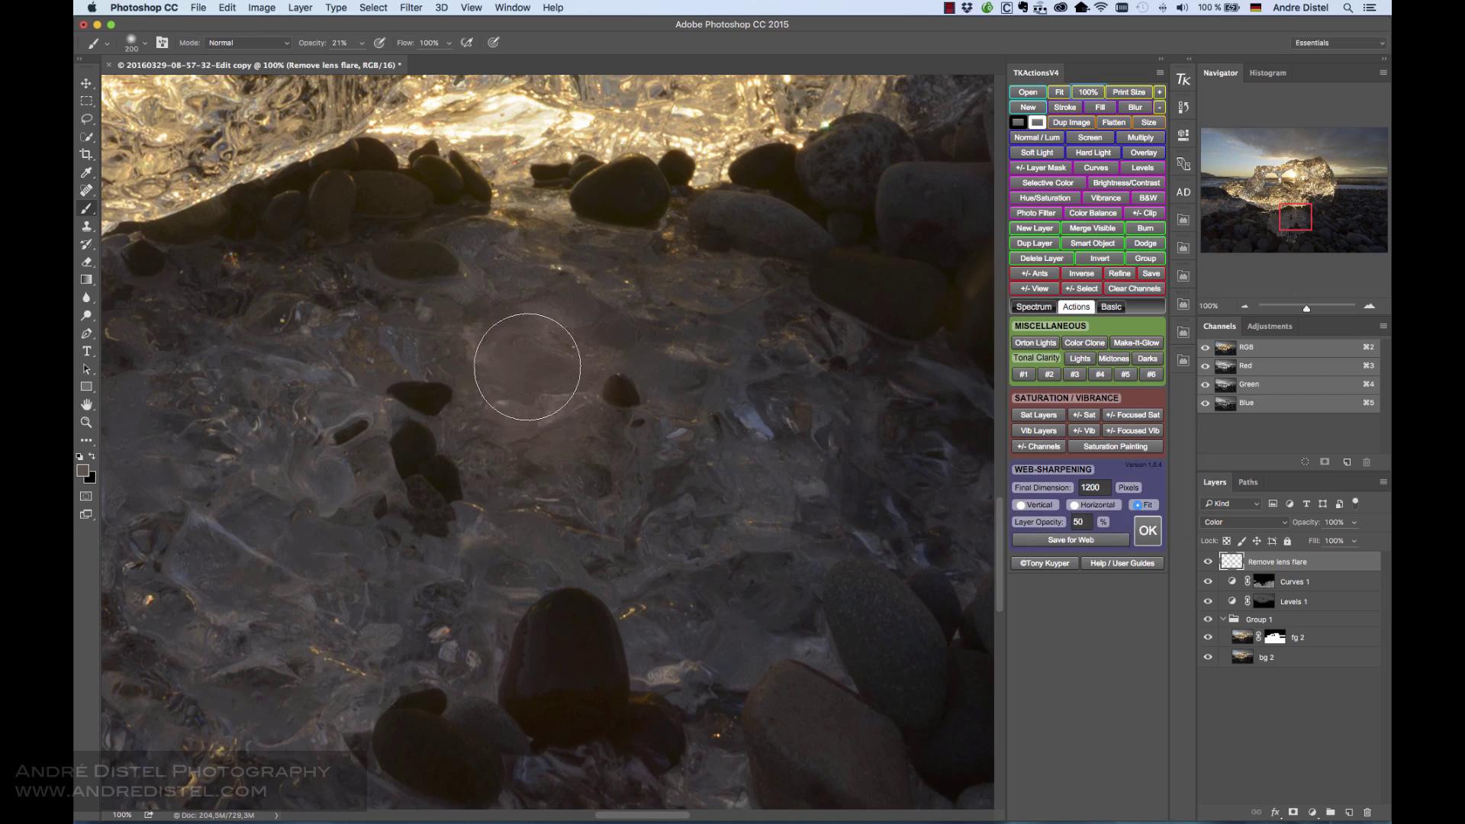
mouse_move(570, 419)
mouse_down()
mouse_move(579, 498)
mouse_move(645, 438)
mouse_move(648, 385)
mouse_move(605, 341)
mouse_move(518, 313)
mouse_move(495, 329)
mouse_move(504, 427)
mouse_move(611, 526)
mouse_move(905, 391)
mouse_move(238, 434)
mouse_up()
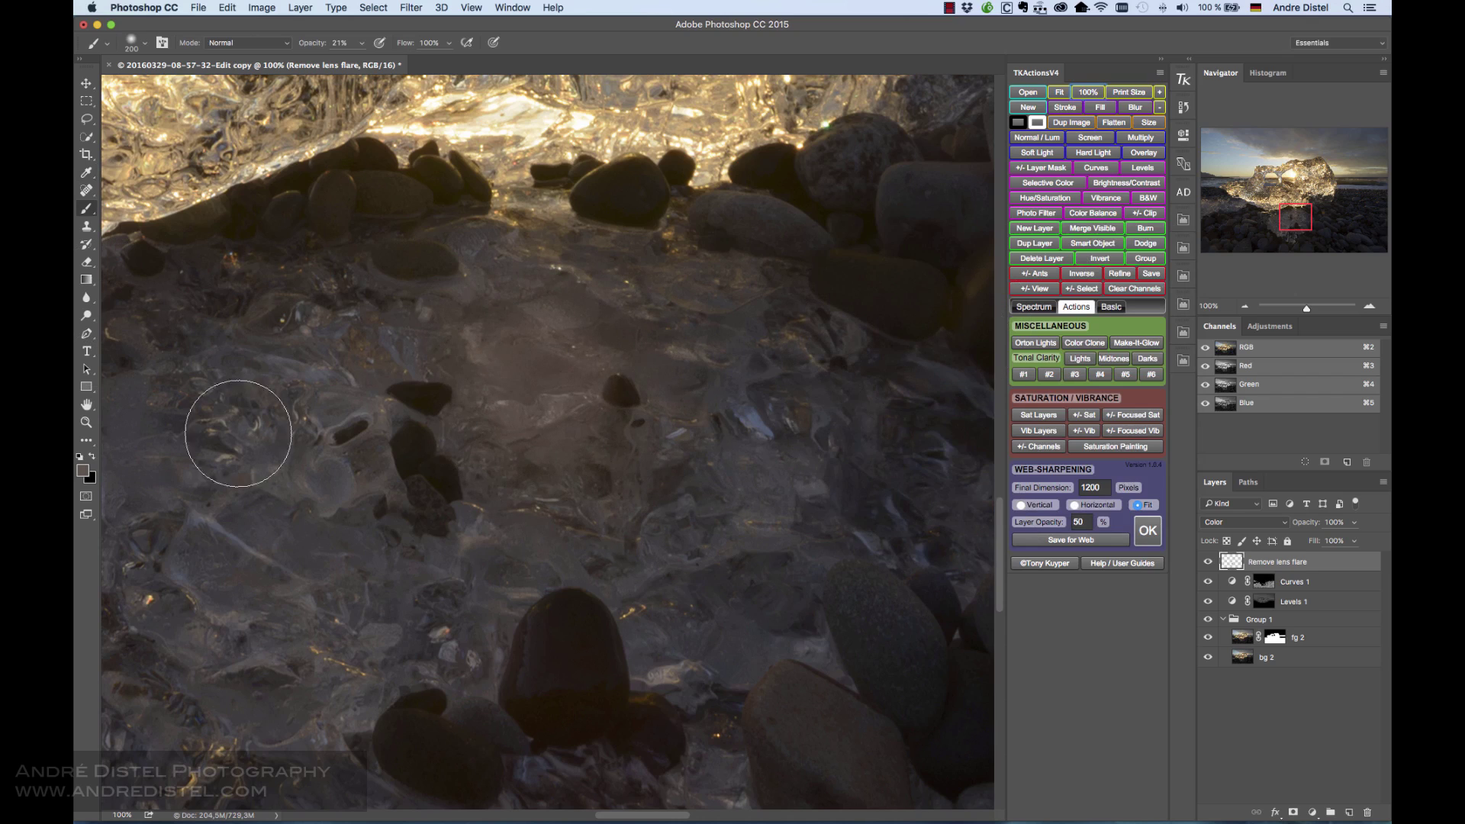
Step: At 66.7% zoom, paint a sampled neutral grey over the orange-tinted ice base
click(1159, 109)
click(1159, 109)
click(1162, 110)
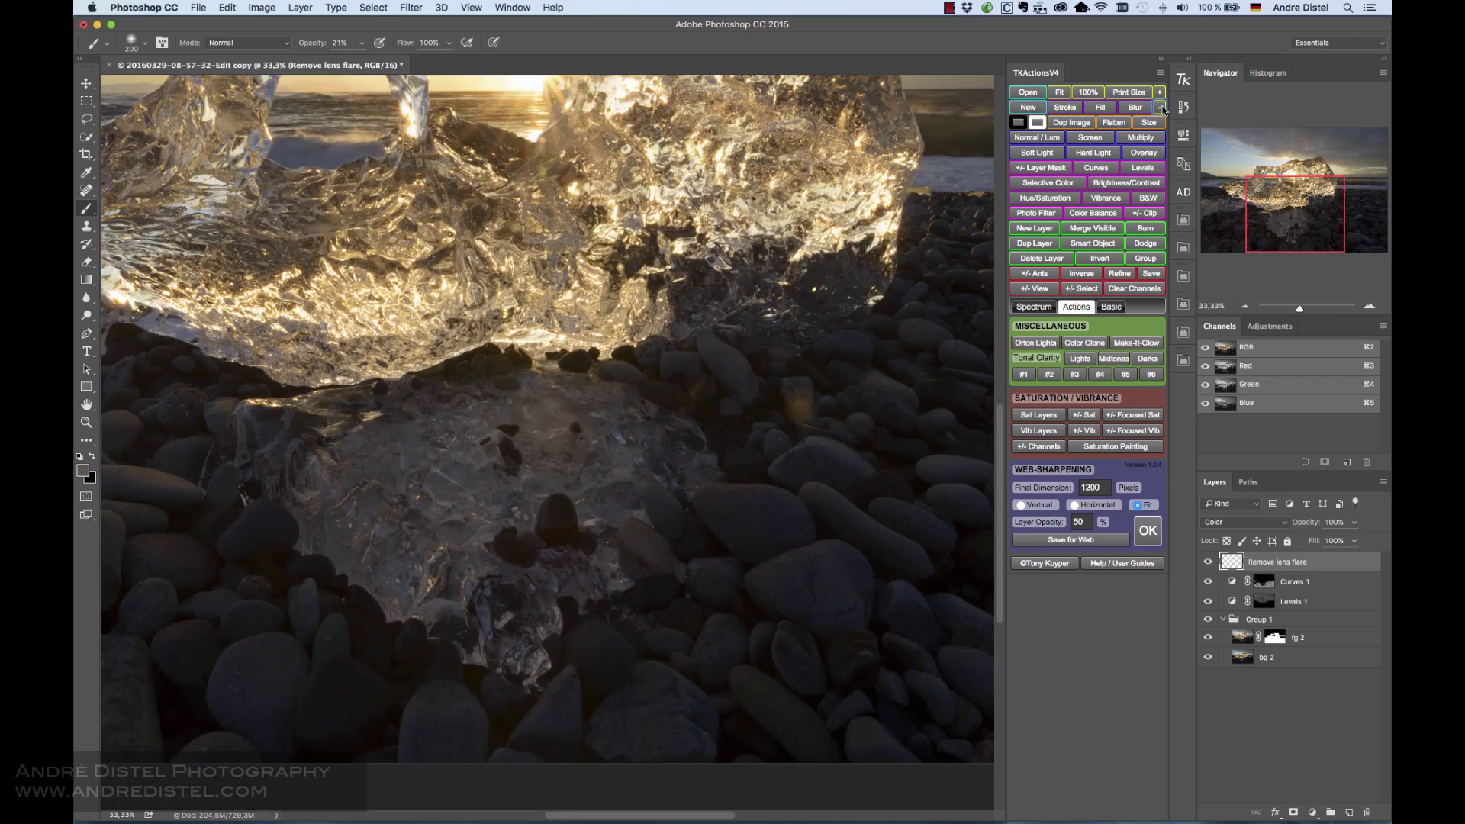
click(1159, 92)
click(1158, 92)
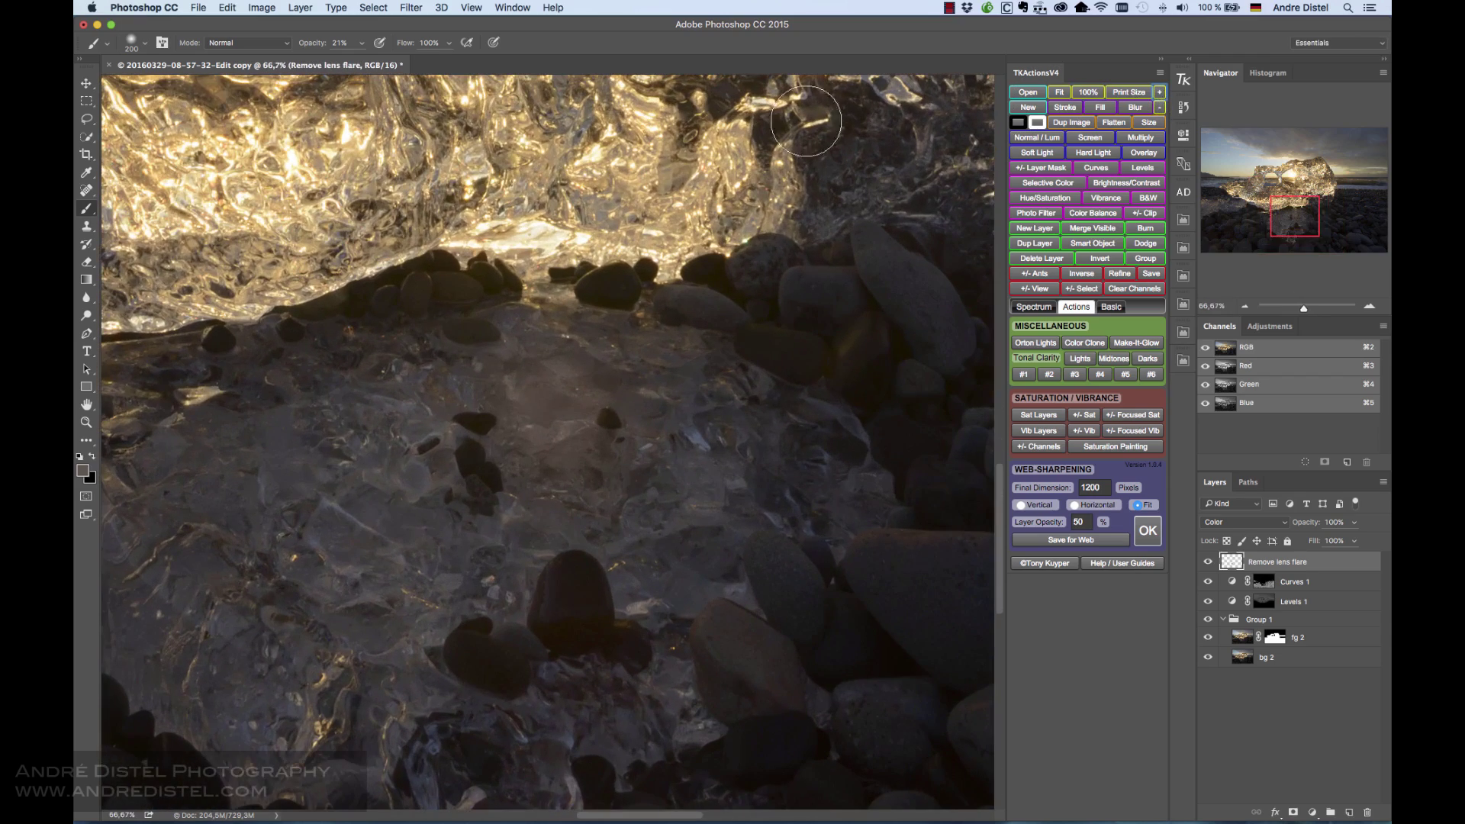
click(84, 471)
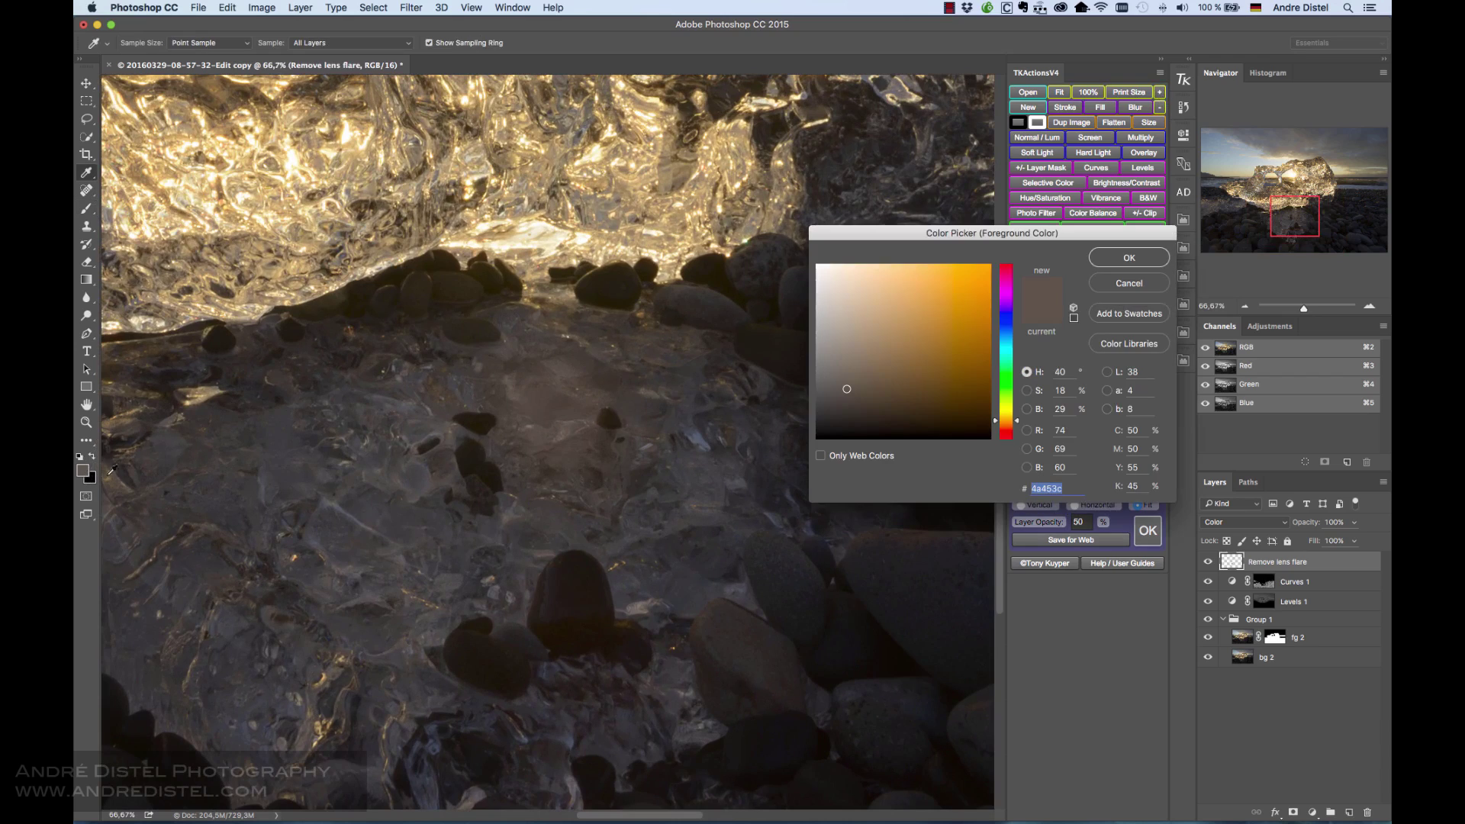
click(335, 500)
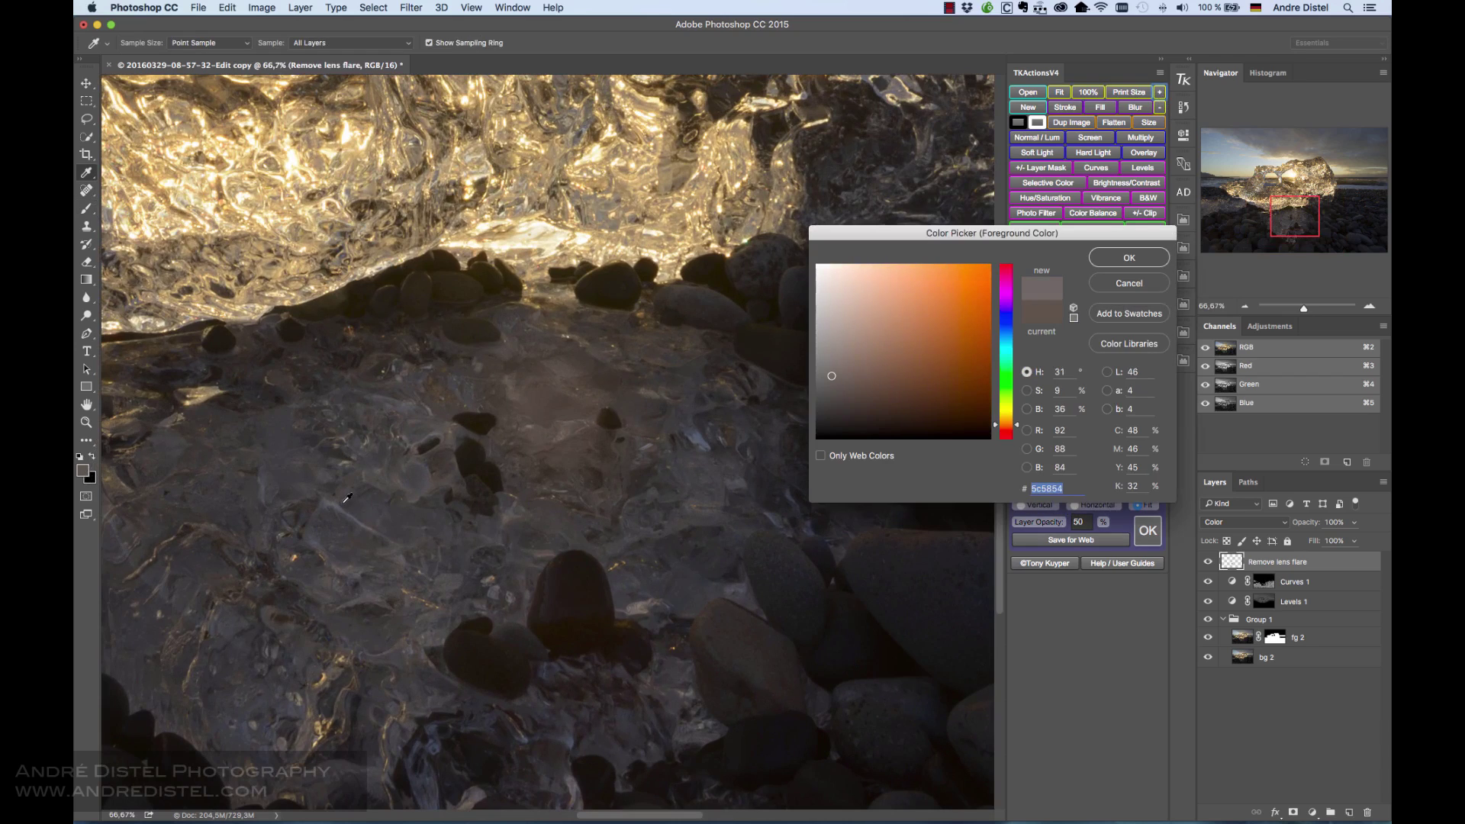
click(343, 498)
click(337, 497)
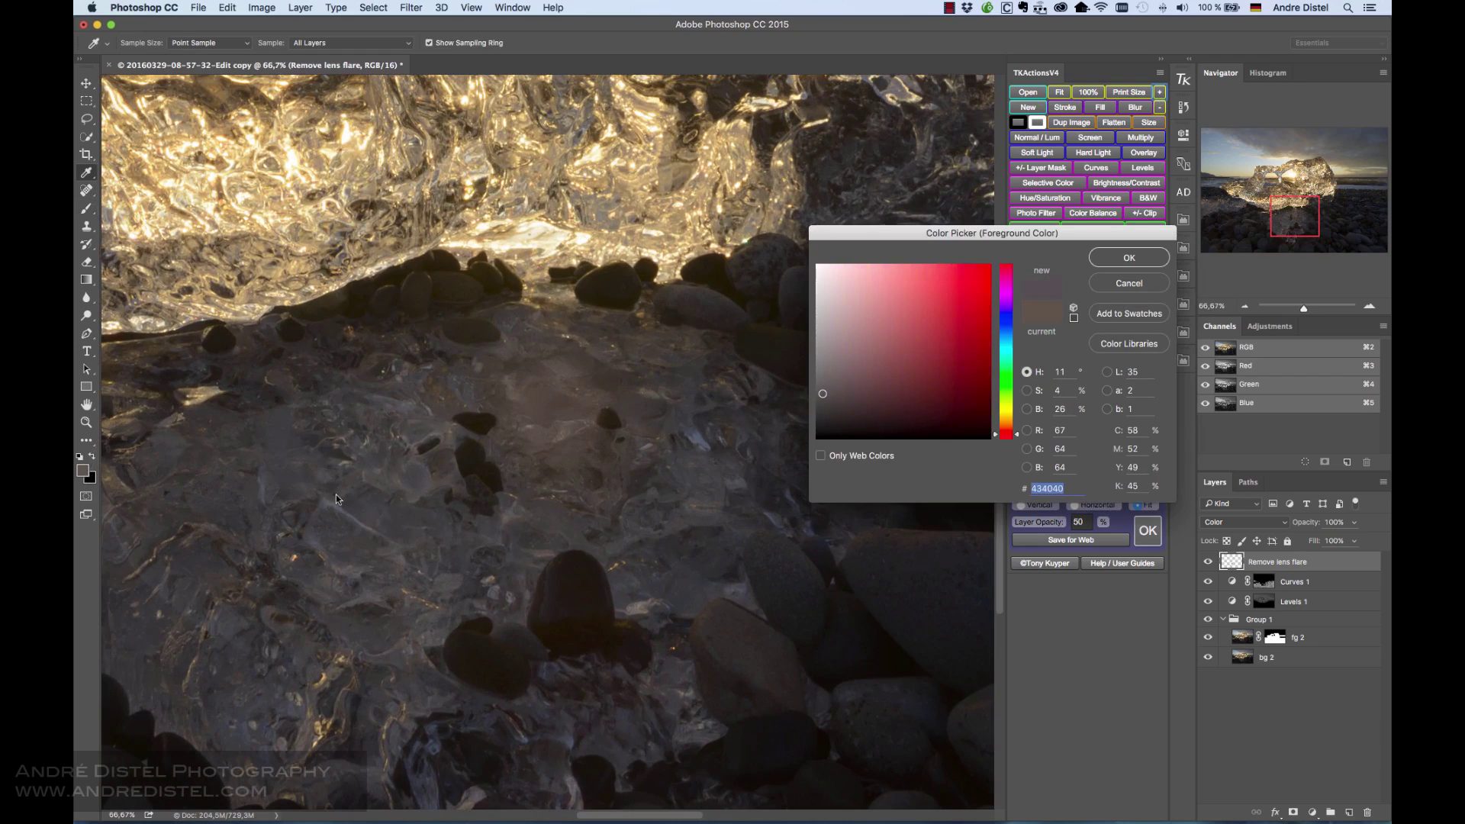
click(1130, 258)
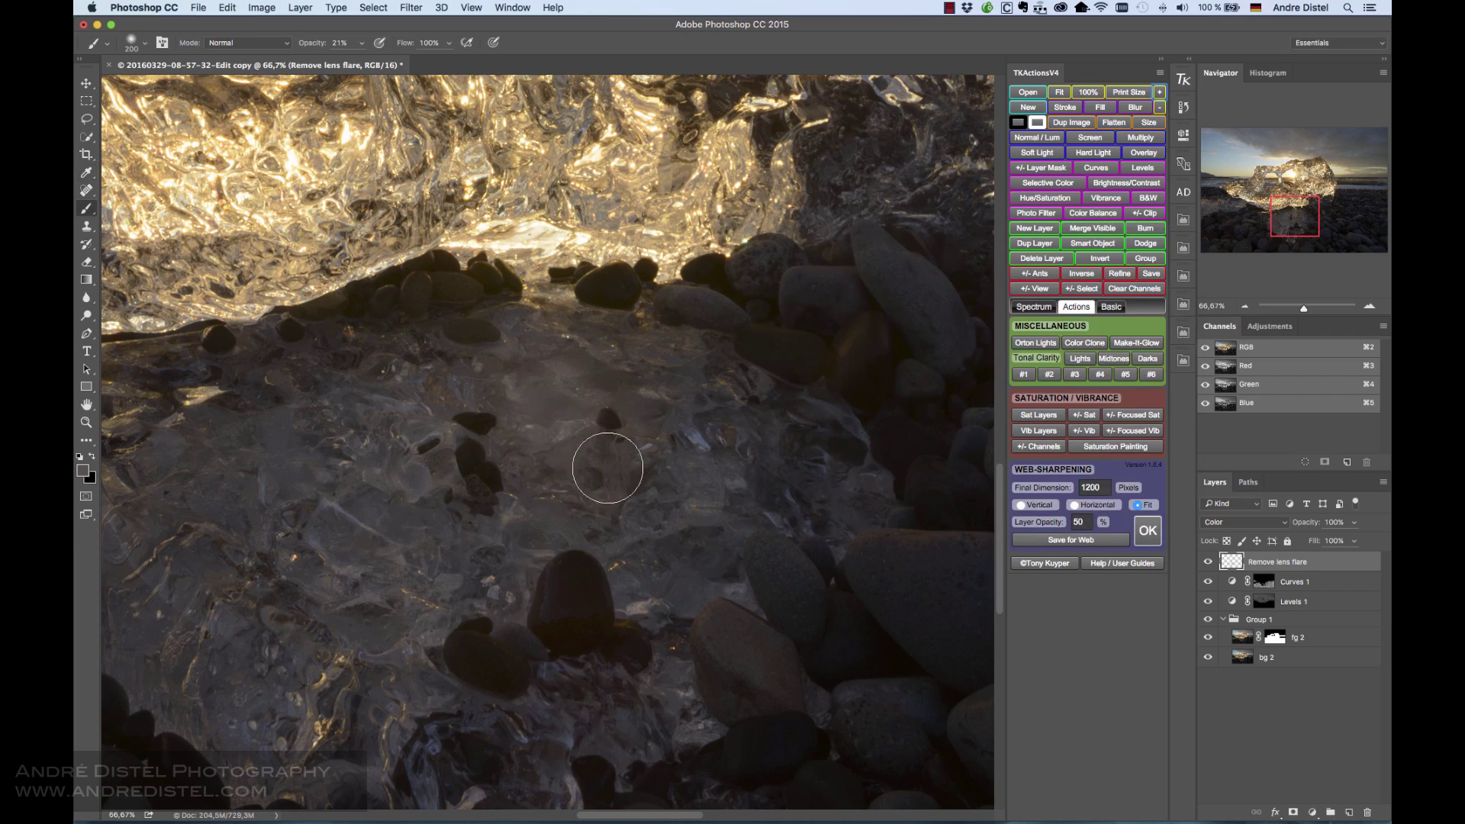
mouse_move(607, 468)
mouse_down()
mouse_move(572, 488)
mouse_move(524, 449)
mouse_move(627, 417)
mouse_move(626, 400)
mouse_move(574, 369)
mouse_move(533, 368)
mouse_move(551, 372)
mouse_move(498, 415)
mouse_move(573, 477)
mouse_up()
Step: Sample a bluish ice tone, raise the paint layer's opacity, then pick a dark neutral grey paint colour
click(87, 474)
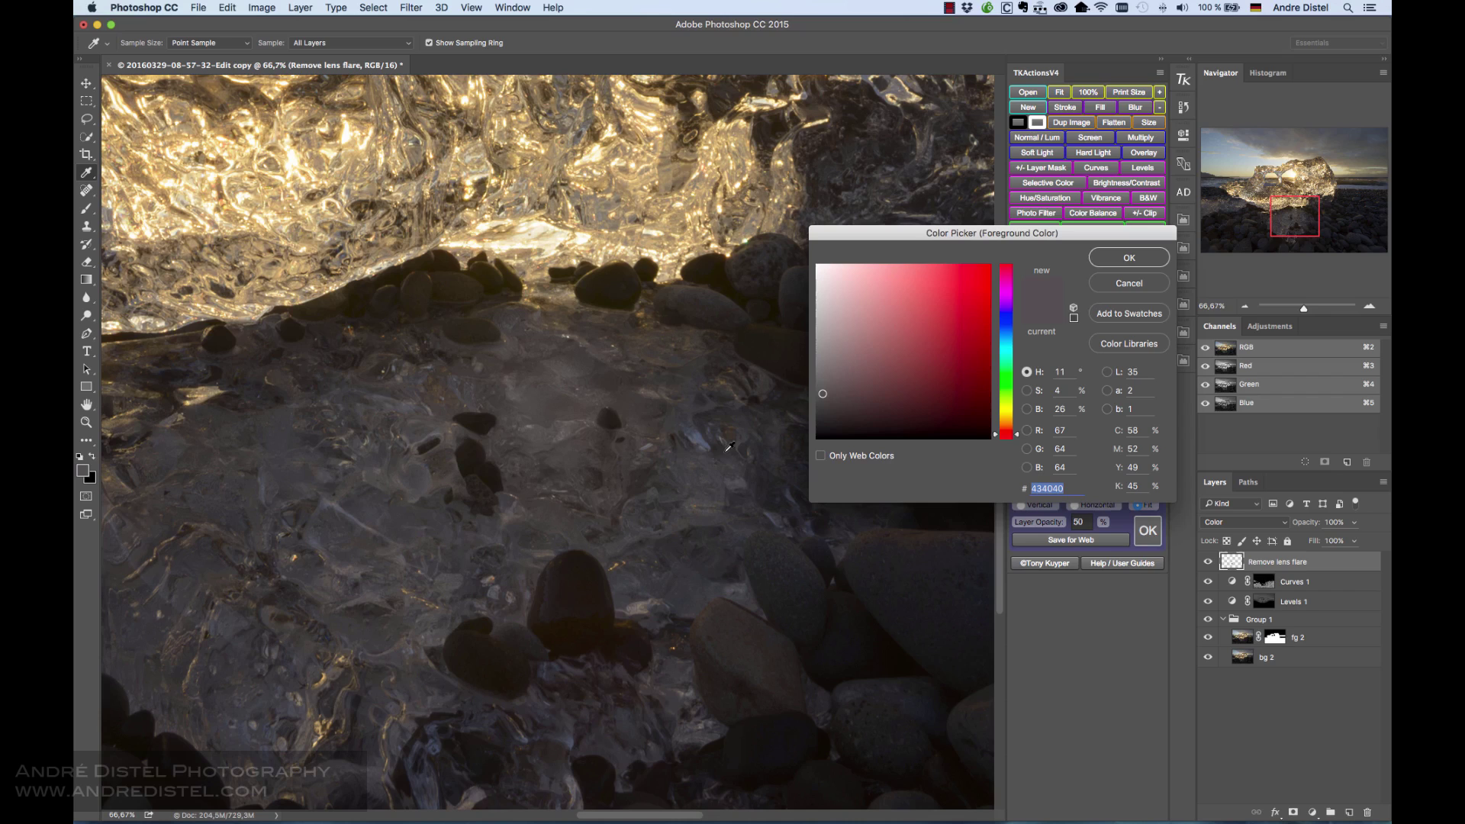
click(702, 439)
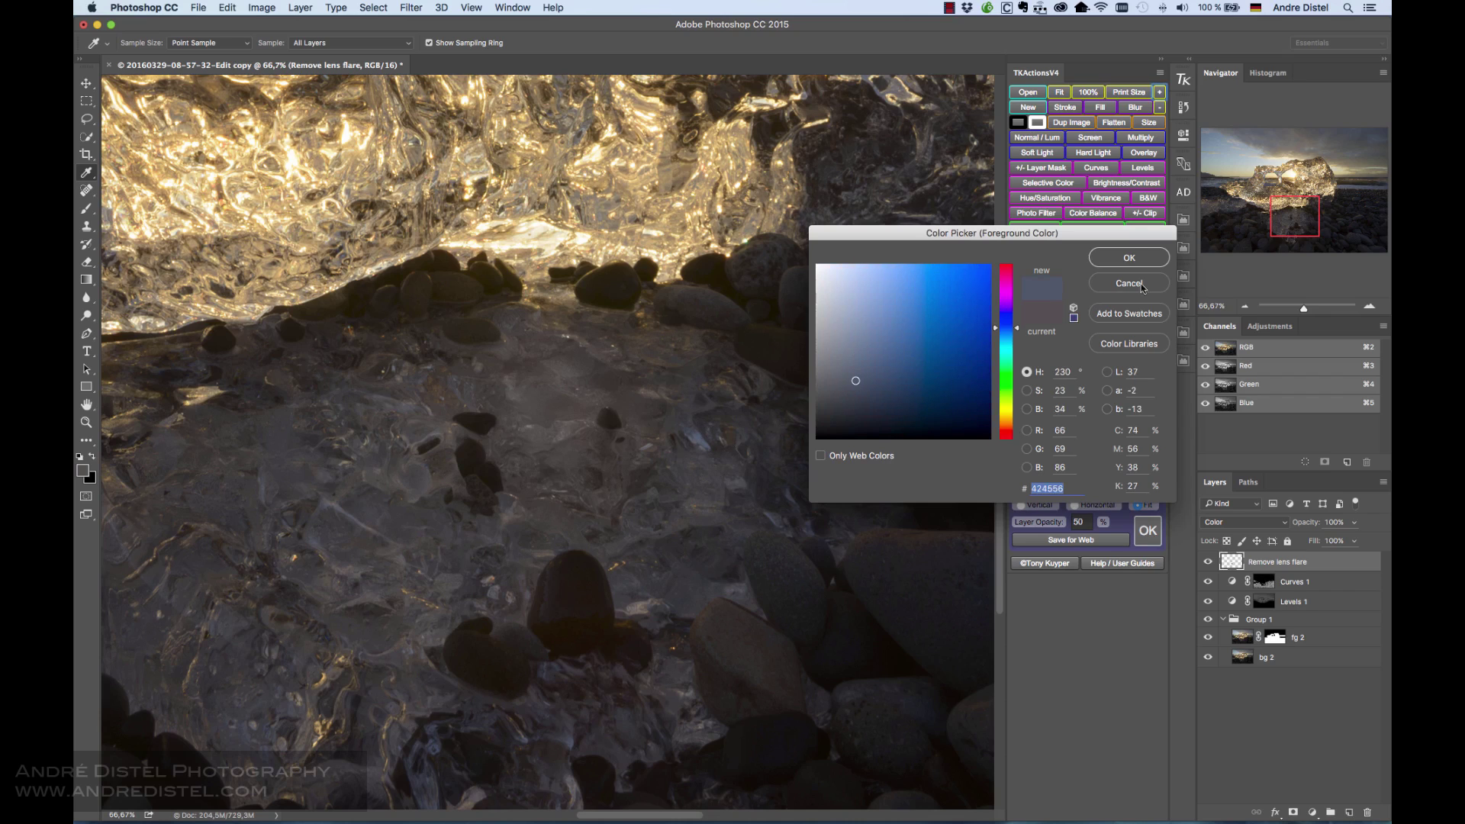
click(1129, 258)
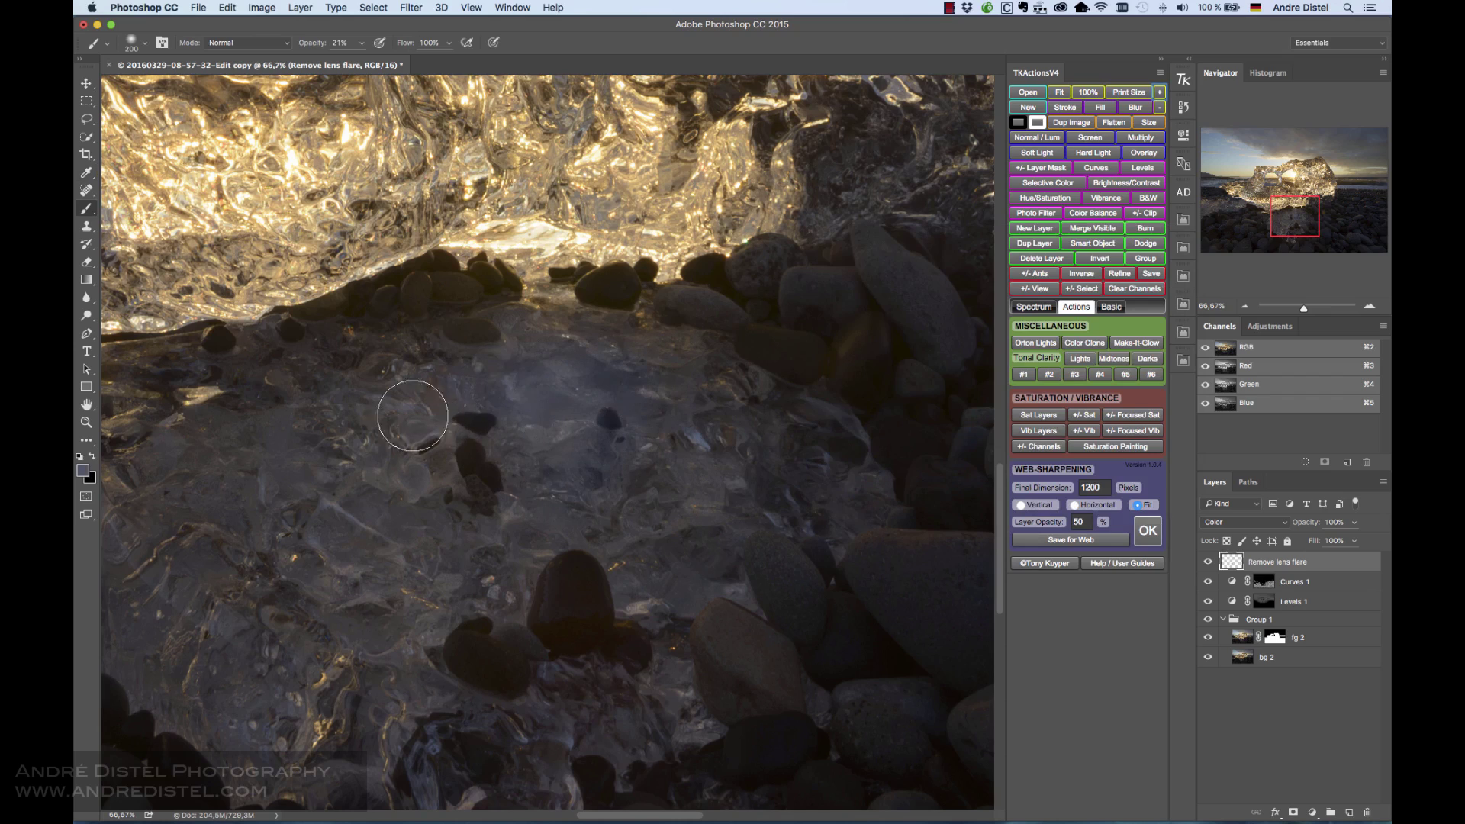
click(1354, 523)
drag(1336, 538, 1348, 539)
click(1357, 527)
click(85, 473)
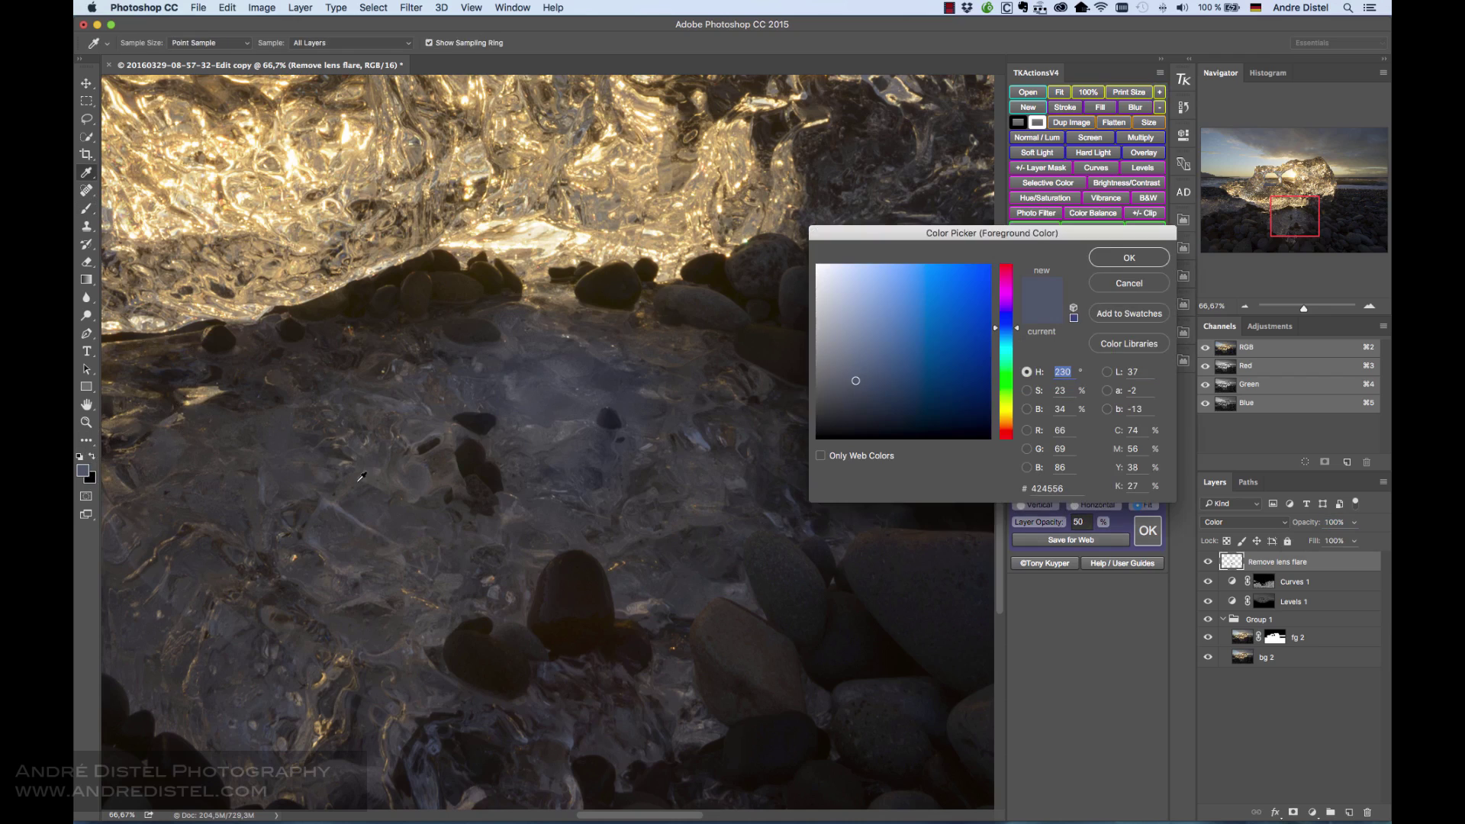
click(282, 430)
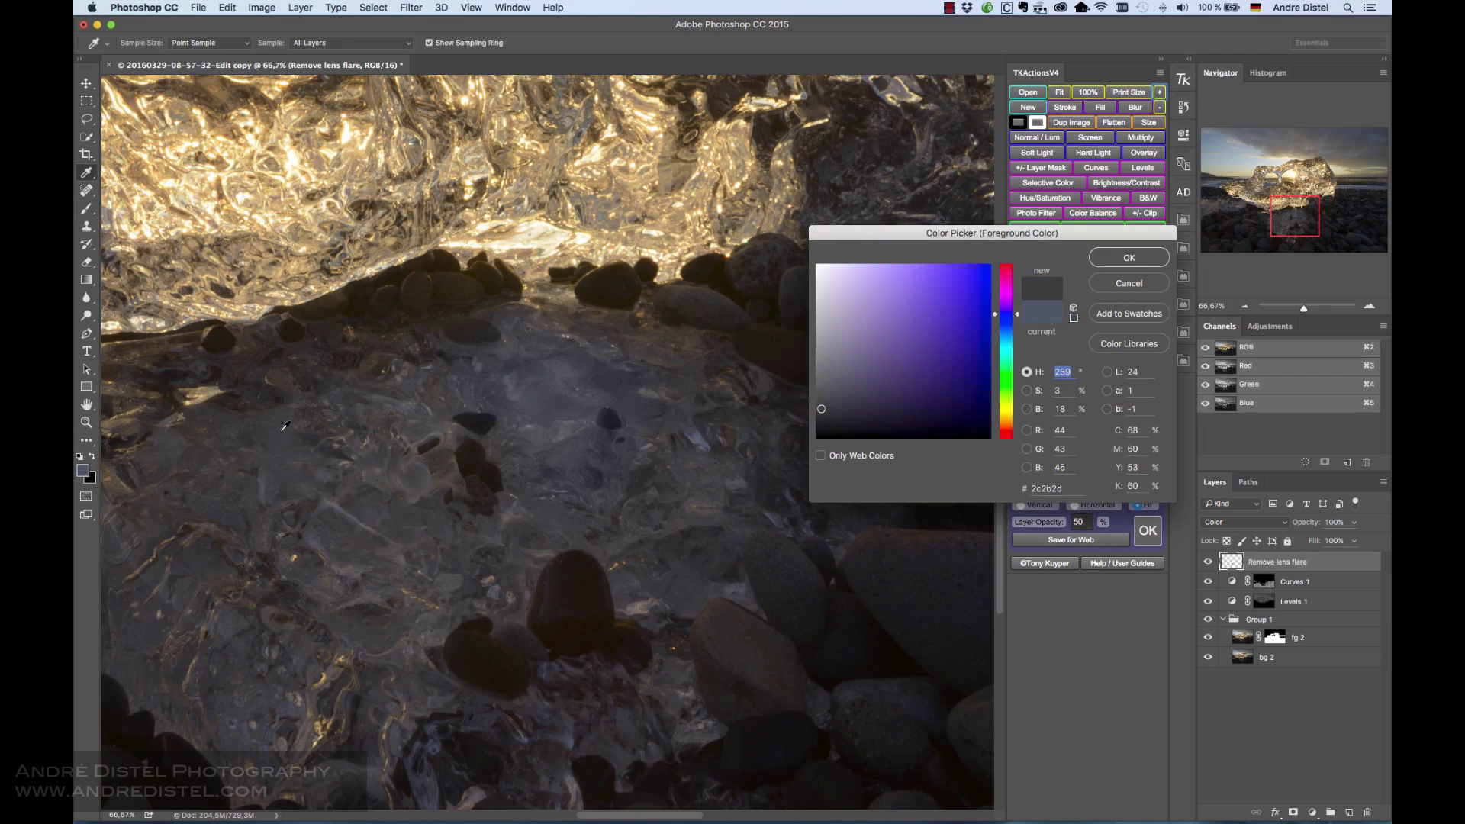
click(1113, 257)
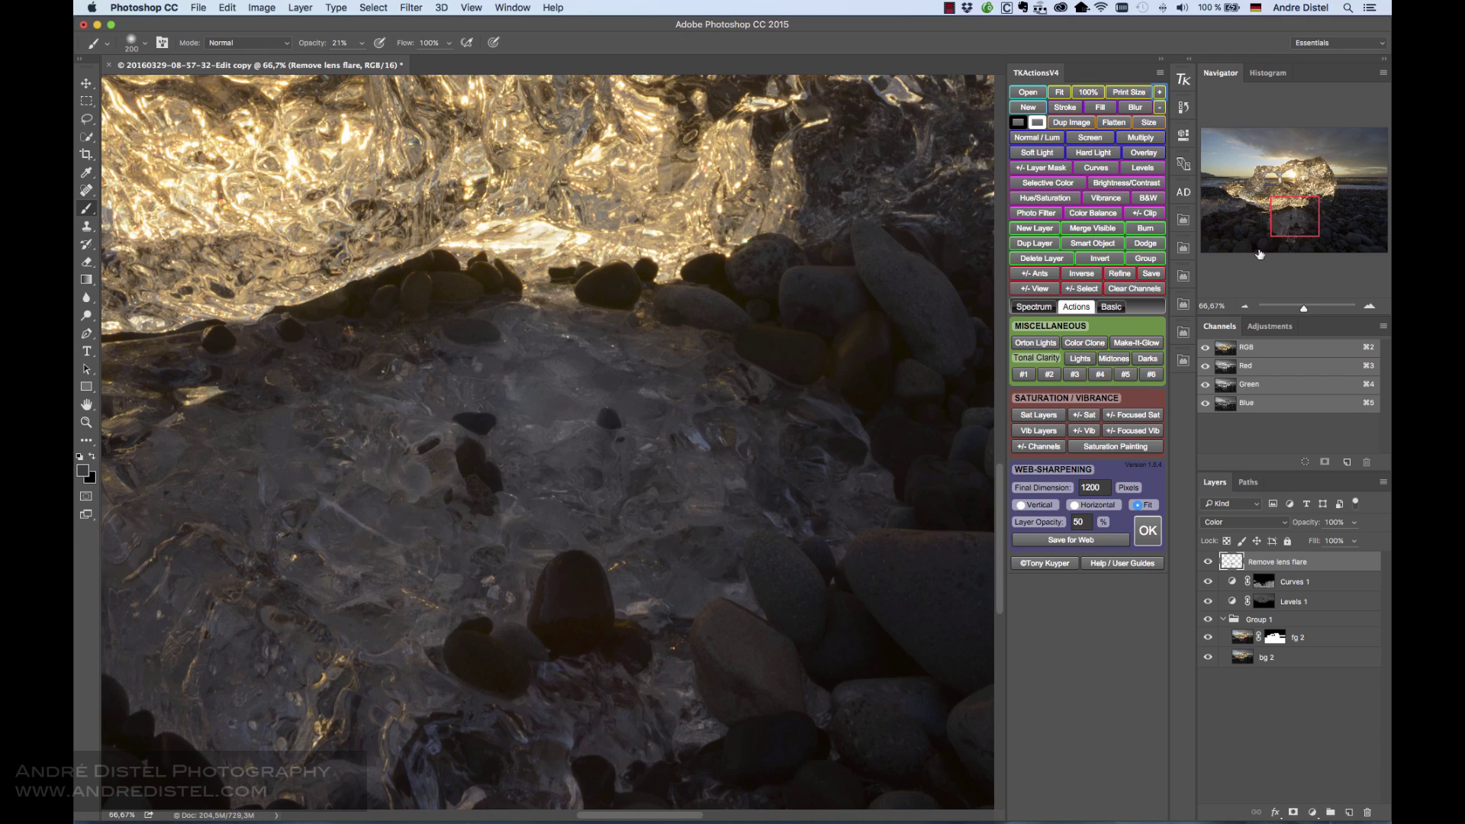
Step: At 100% on the rocks right of the ice, paint a sampled dark brown over the orange flare spot
drag(1278, 221, 1301, 220)
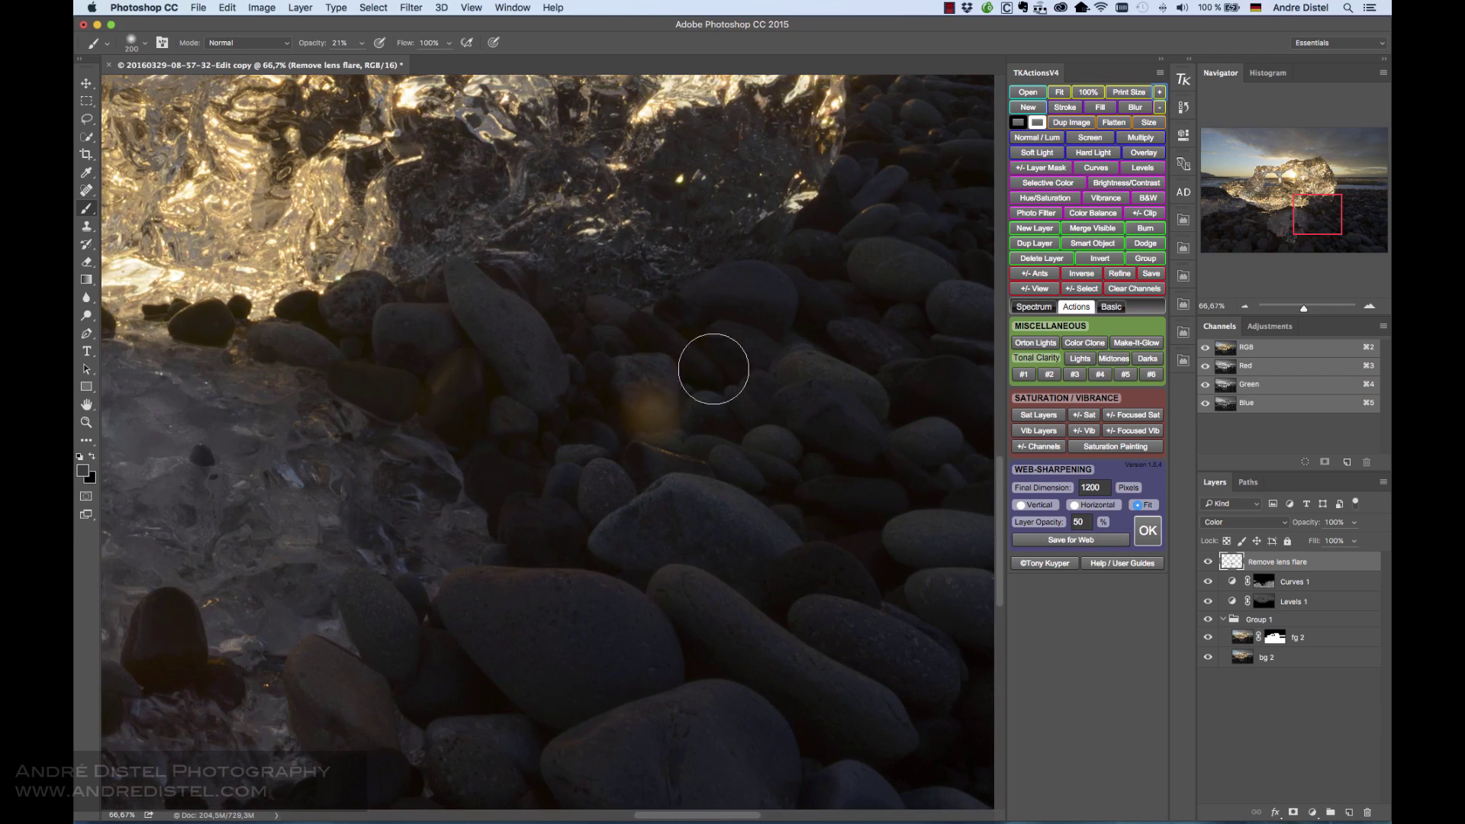
click(1090, 92)
drag(1307, 219, 1316, 216)
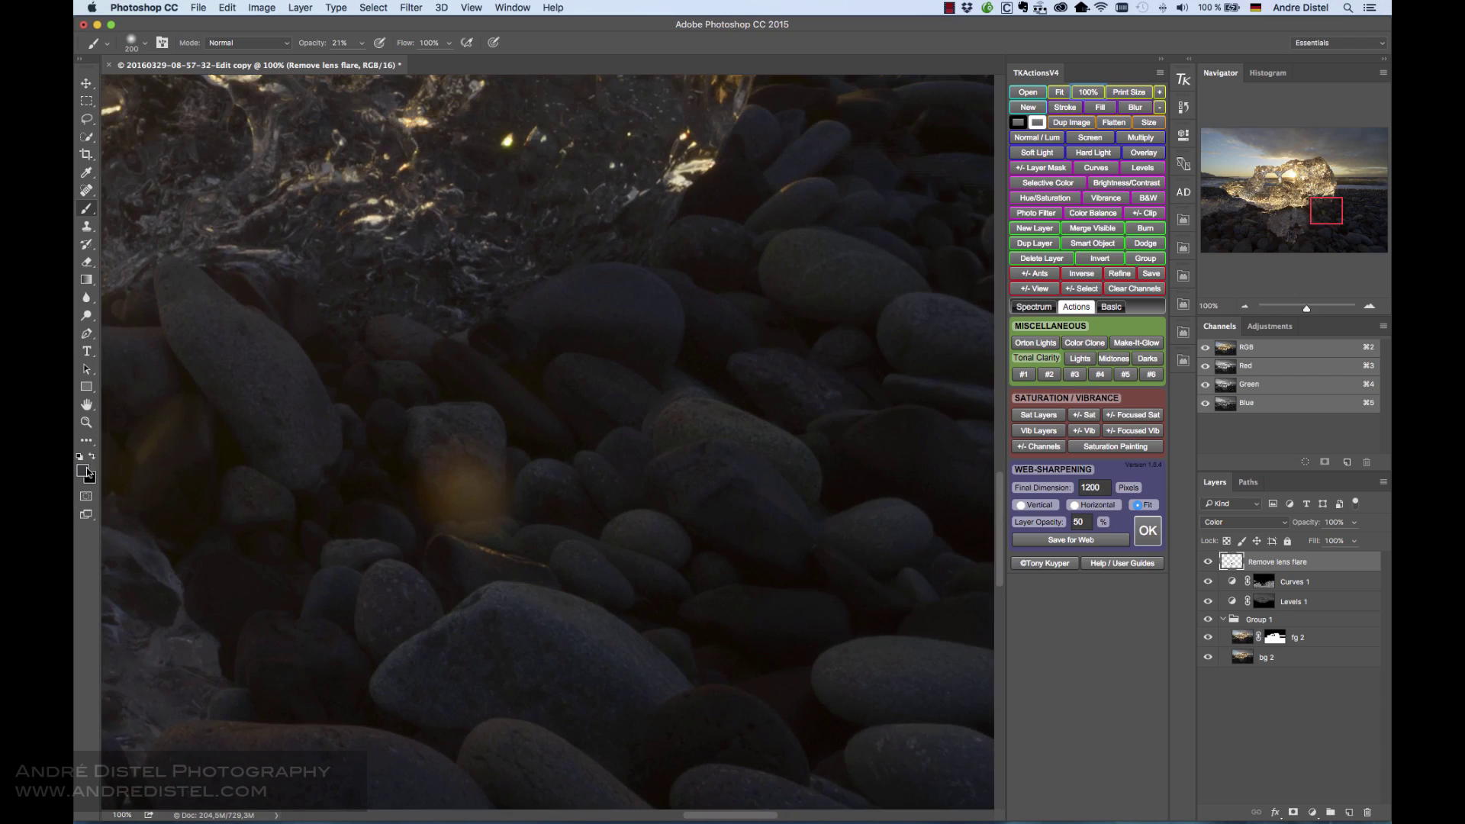
click(88, 471)
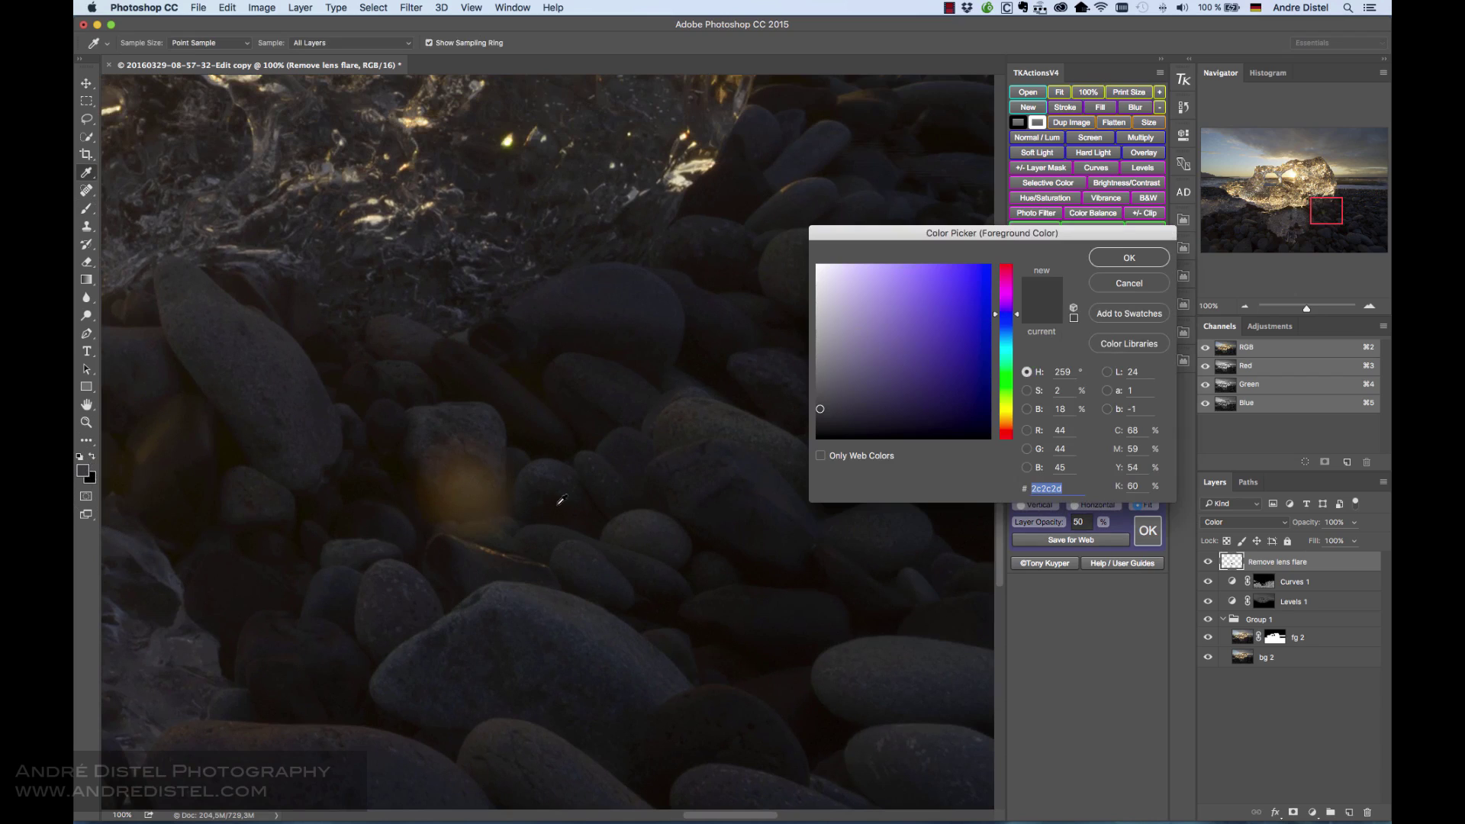
drag(563, 499, 561, 509)
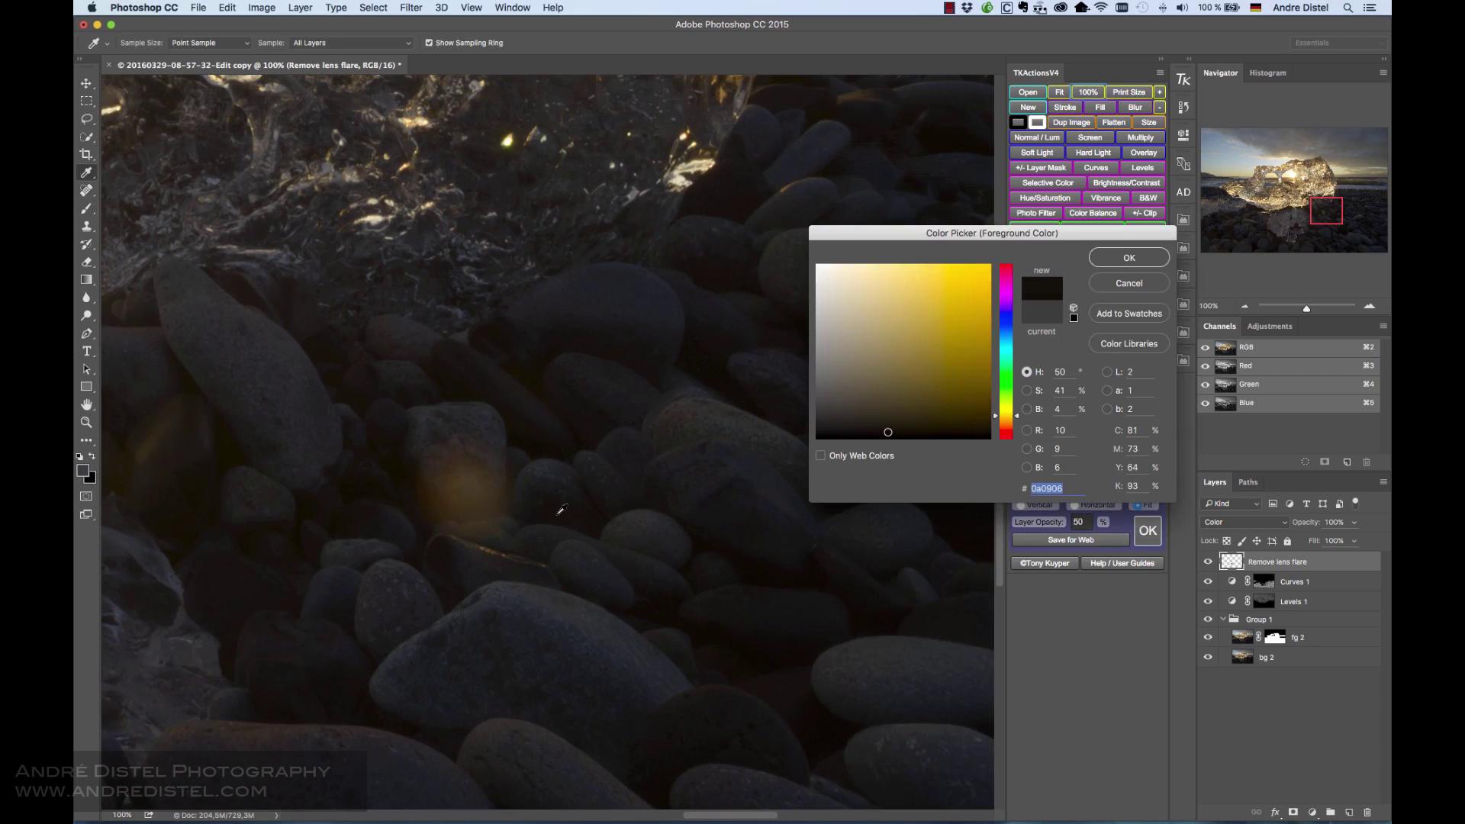
click(1095, 255)
mouse_move(468, 484)
mouse_down()
mouse_move(439, 495)
mouse_move(485, 519)
mouse_move(442, 485)
mouse_move(491, 501)
mouse_move(493, 480)
mouse_move(428, 480)
mouse_move(455, 524)
mouse_move(483, 479)
mouse_move(433, 484)
mouse_move(496, 536)
mouse_move(464, 535)
mouse_move(479, 540)
mouse_move(438, 472)
mouse_move(456, 466)
mouse_move(461, 539)
mouse_up()
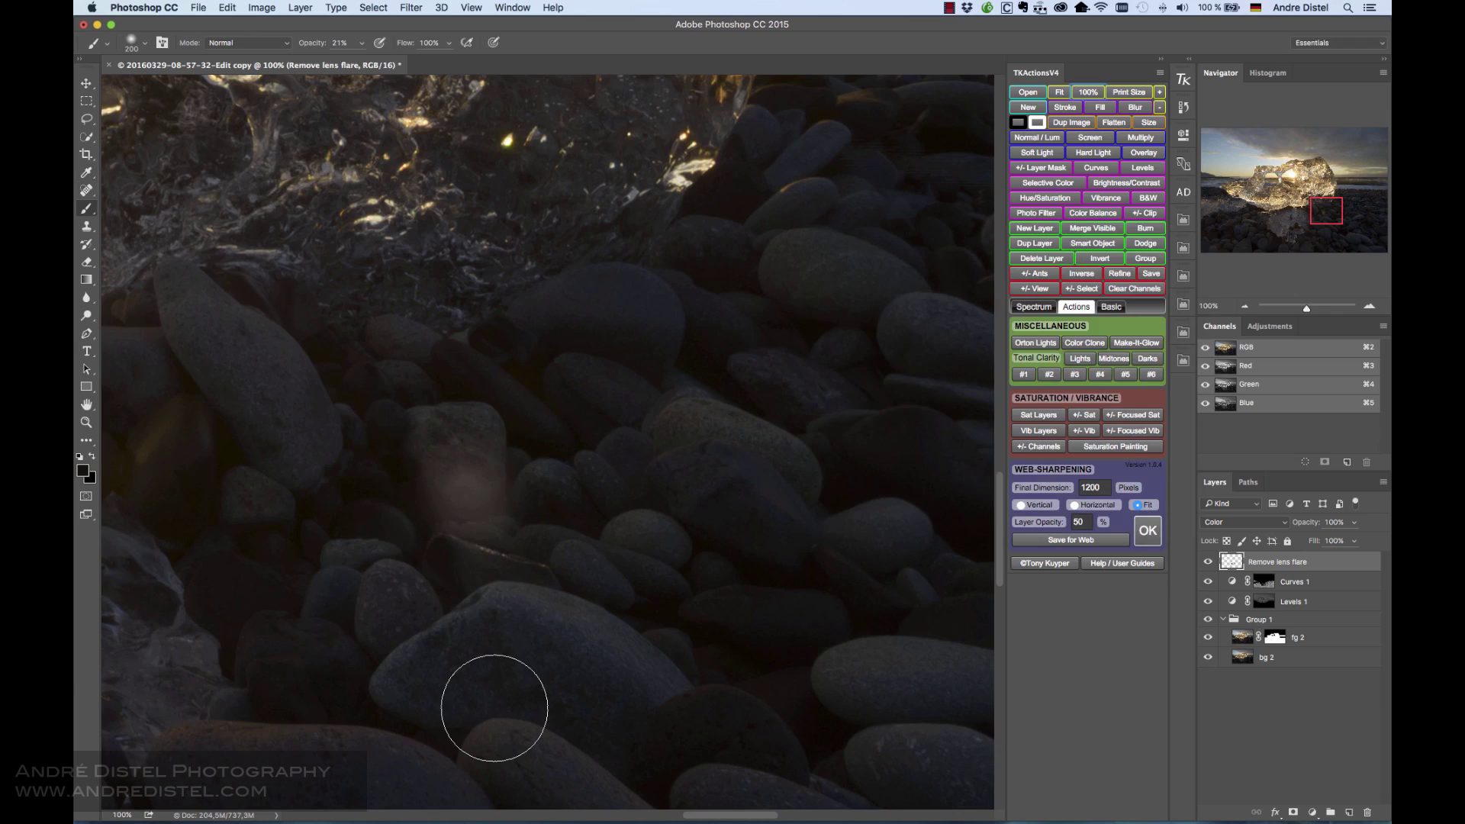
mouse_move(494, 708)
mouse_down()
mouse_move(560, 495)
mouse_move(469, 454)
mouse_move(454, 498)
mouse_move(476, 511)
mouse_move(467, 533)
mouse_move(555, 561)
mouse_up()
Step: Stamp all visible layers into Layer 1 and Patch-Tool the light flare spot with nearby stones
click(1096, 227)
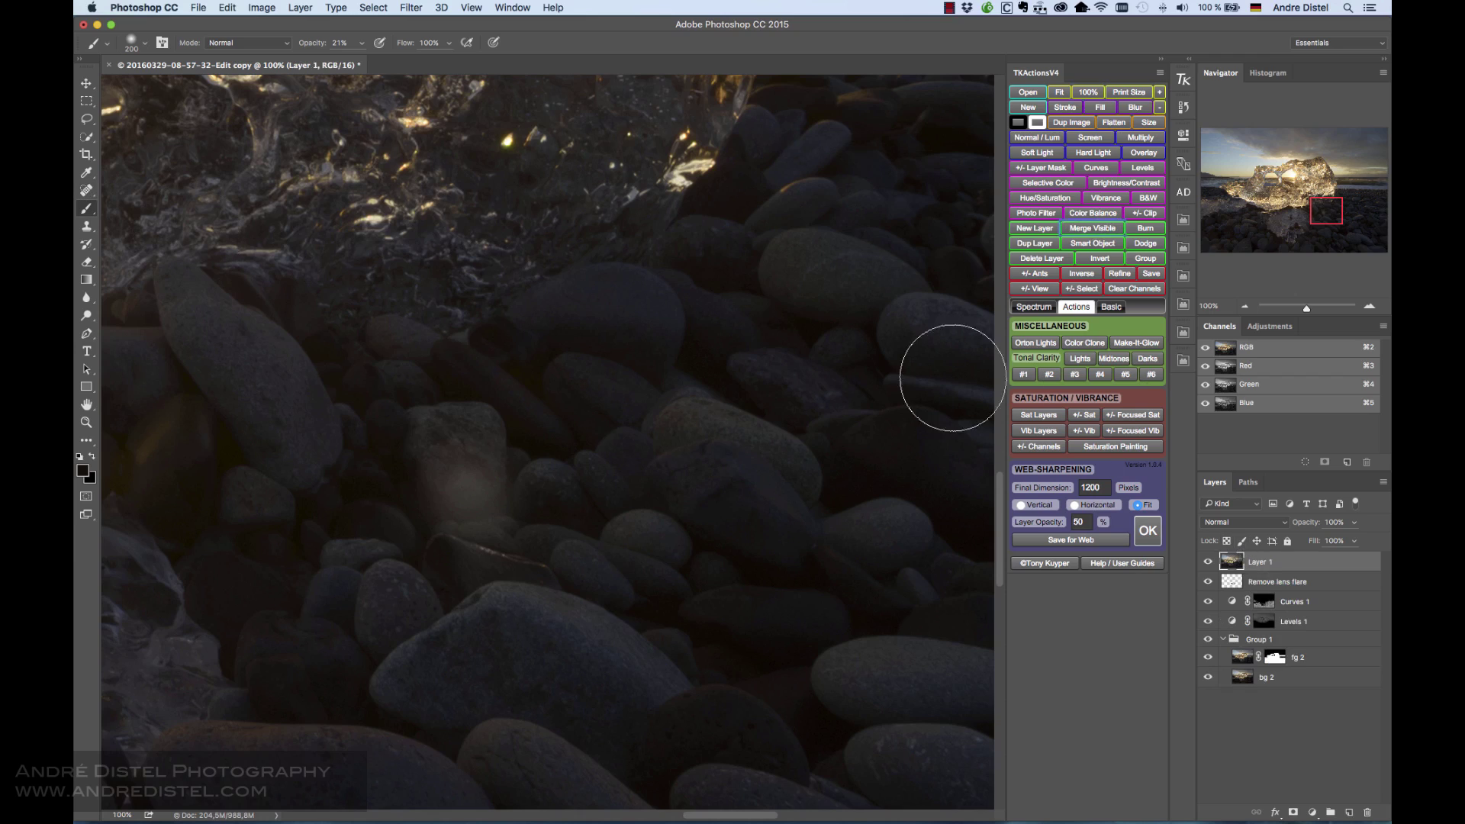
click(86, 192)
drag(86, 192, 130, 218)
mouse_move(412, 478)
mouse_down()
mouse_move(448, 425)
mouse_move(486, 435)
mouse_move(521, 471)
mouse_move(527, 551)
mouse_move(483, 564)
mouse_move(413, 475)
mouse_up()
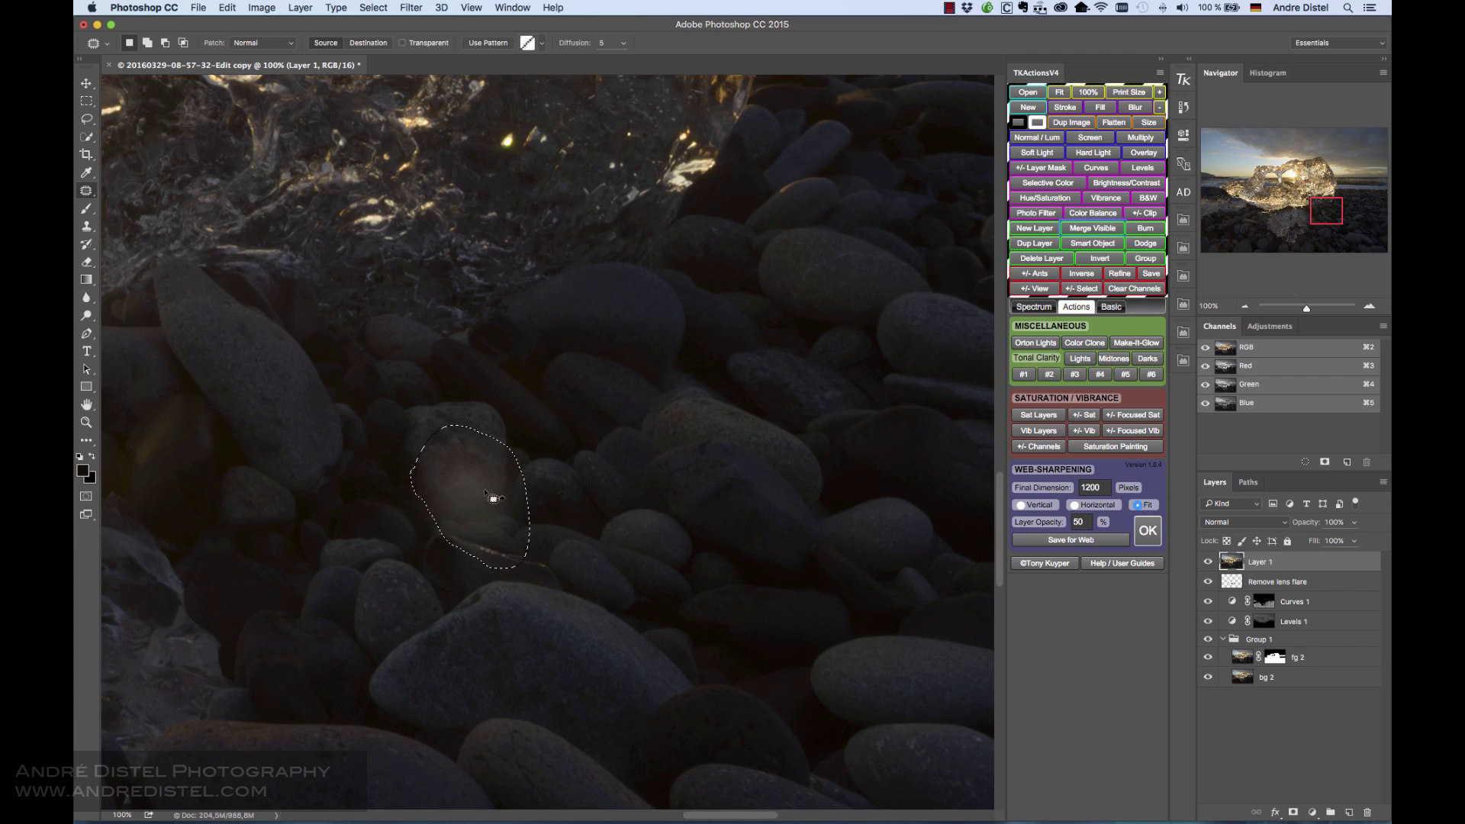
drag(494, 498, 868, 374)
click(785, 369)
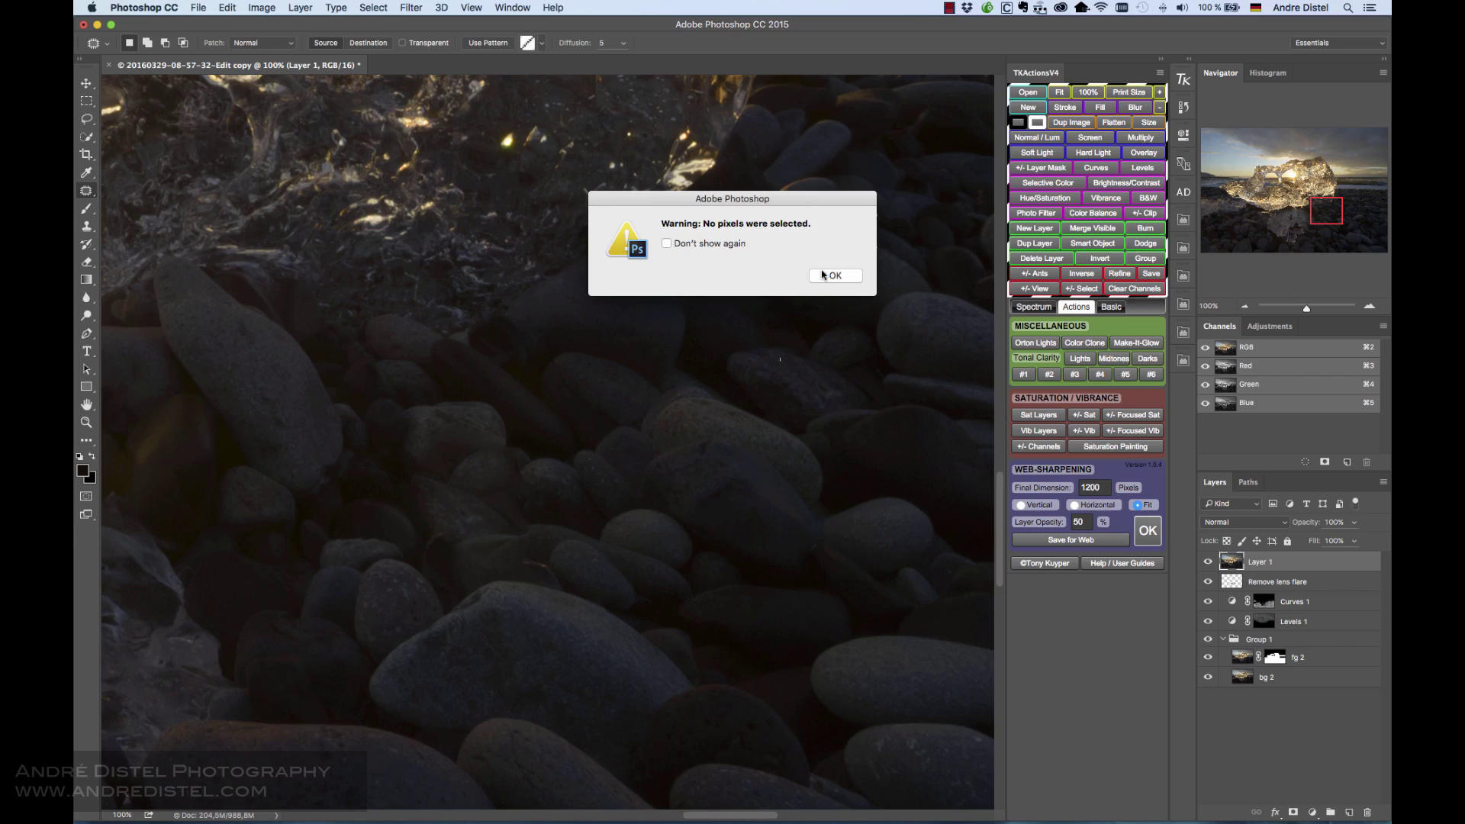
click(839, 276)
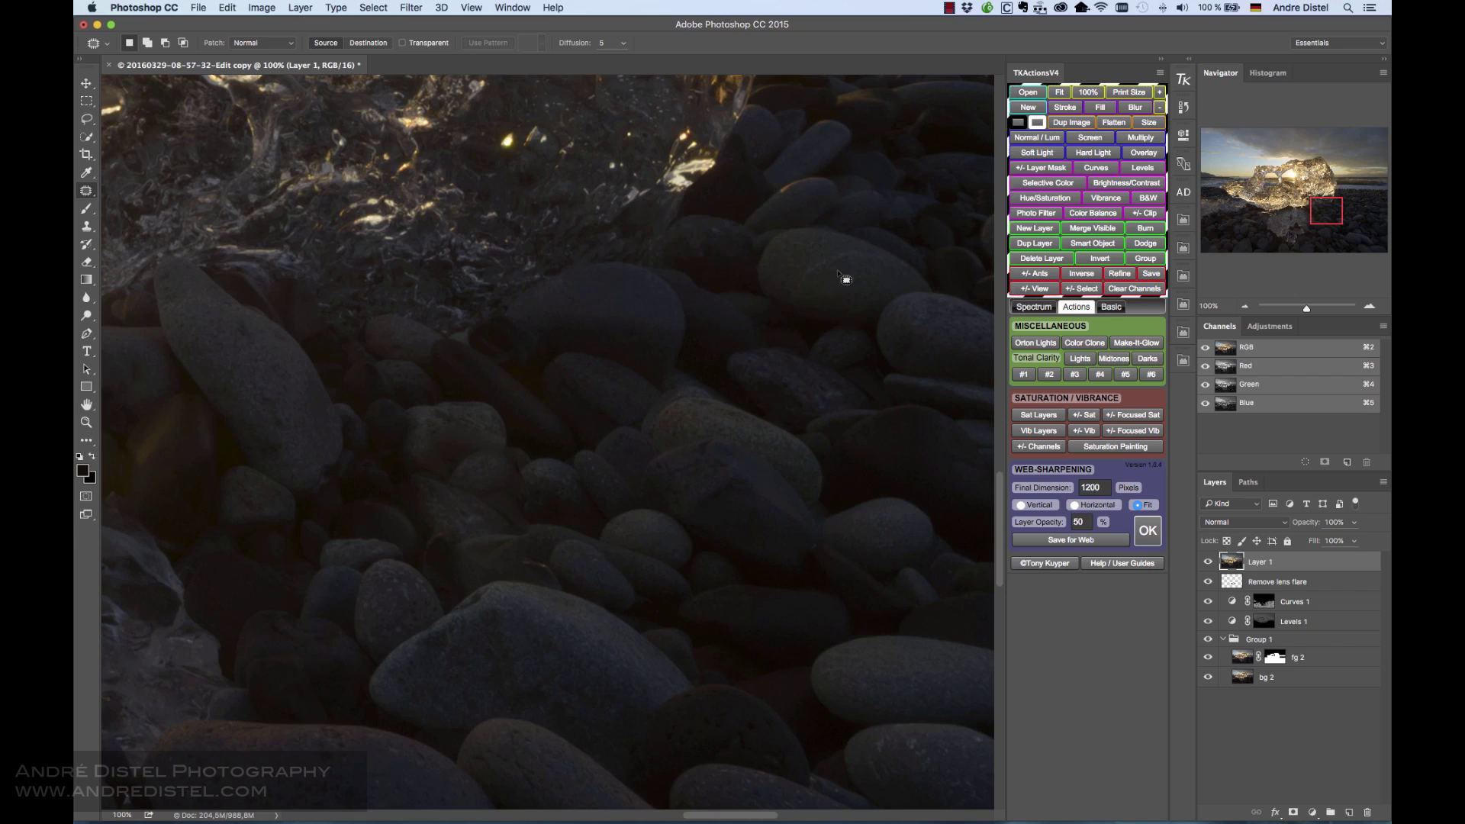
right_click(91, 197)
Step: Spot-heal four small dark blemishes and crevices on the stones, then pan back to the ice
click(153, 192)
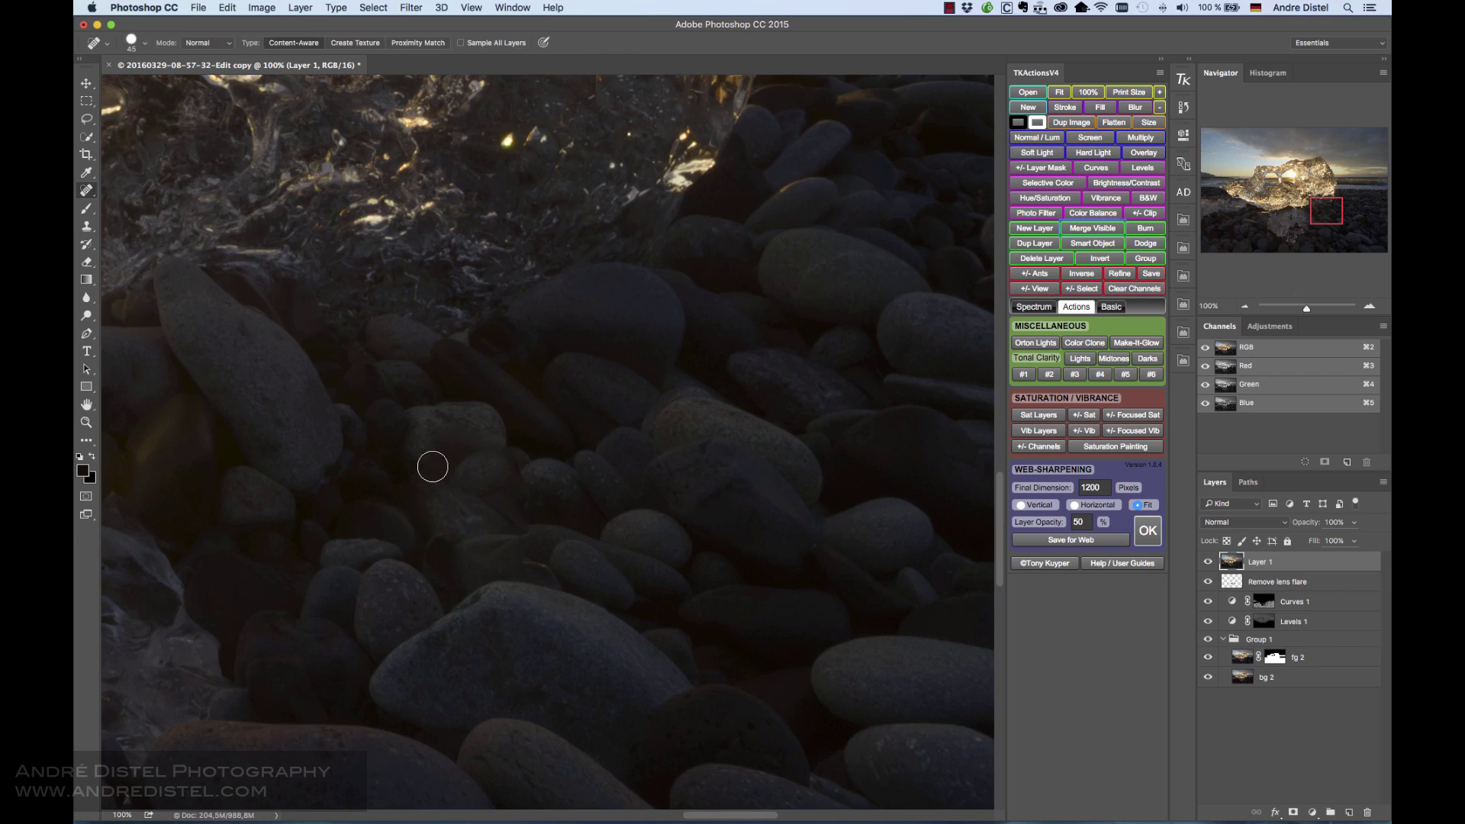
mouse_move(441, 442)
mouse_down()
mouse_move(501, 448)
mouse_move(442, 484)
mouse_move(449, 459)
mouse_up()
mouse_move(531, 547)
mouse_down()
mouse_move(491, 558)
mouse_move(501, 573)
mouse_move(522, 540)
mouse_move(504, 589)
mouse_up()
mouse_move(428, 550)
mouse_down()
mouse_move(438, 598)
mouse_move(436, 564)
mouse_up()
drag(519, 460, 517, 459)
drag(1313, 205, 1291, 212)
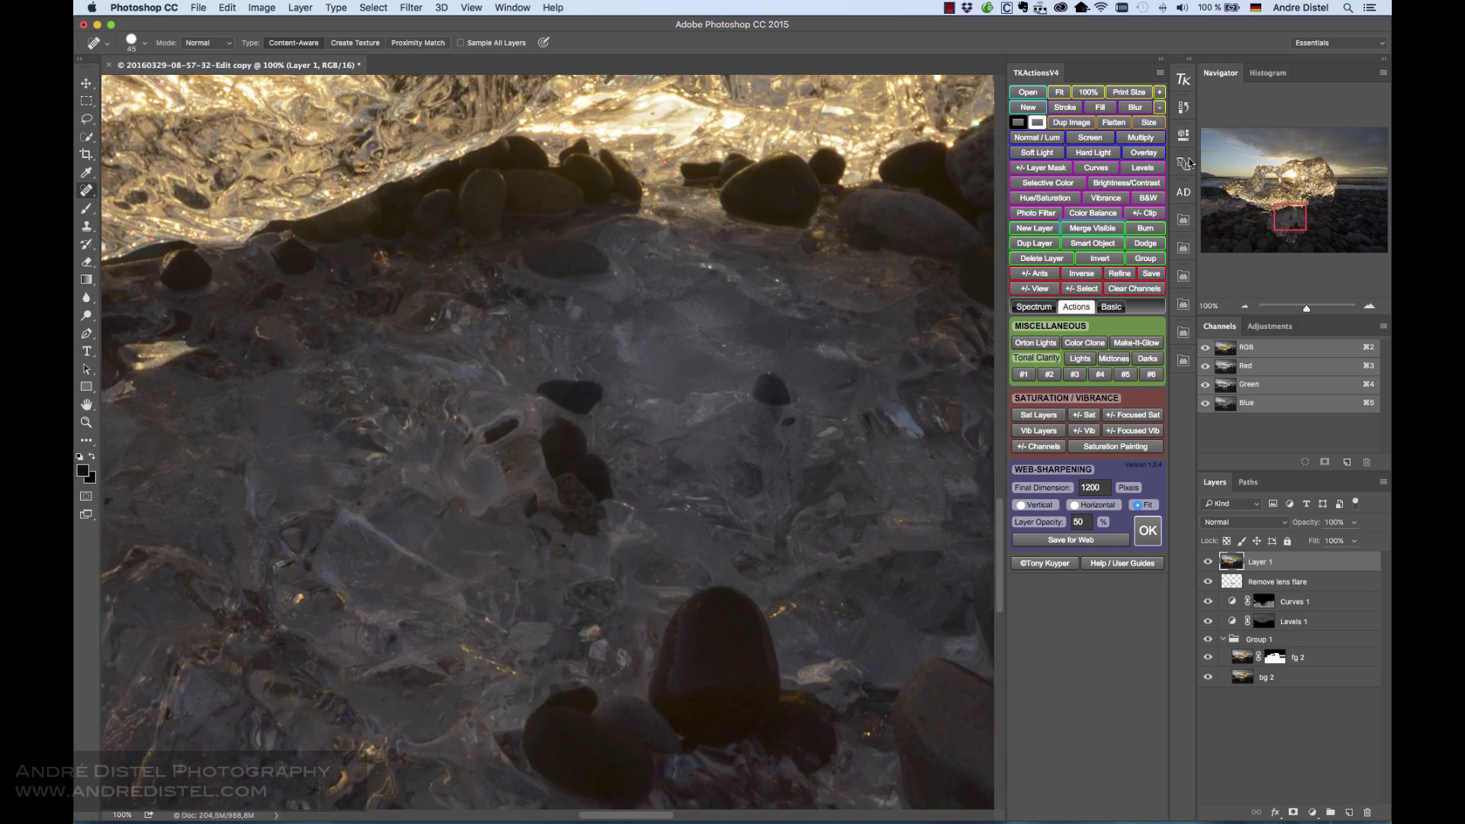
Step: Fit the whole retouched ice-on-black-beach image in the window
click(1060, 92)
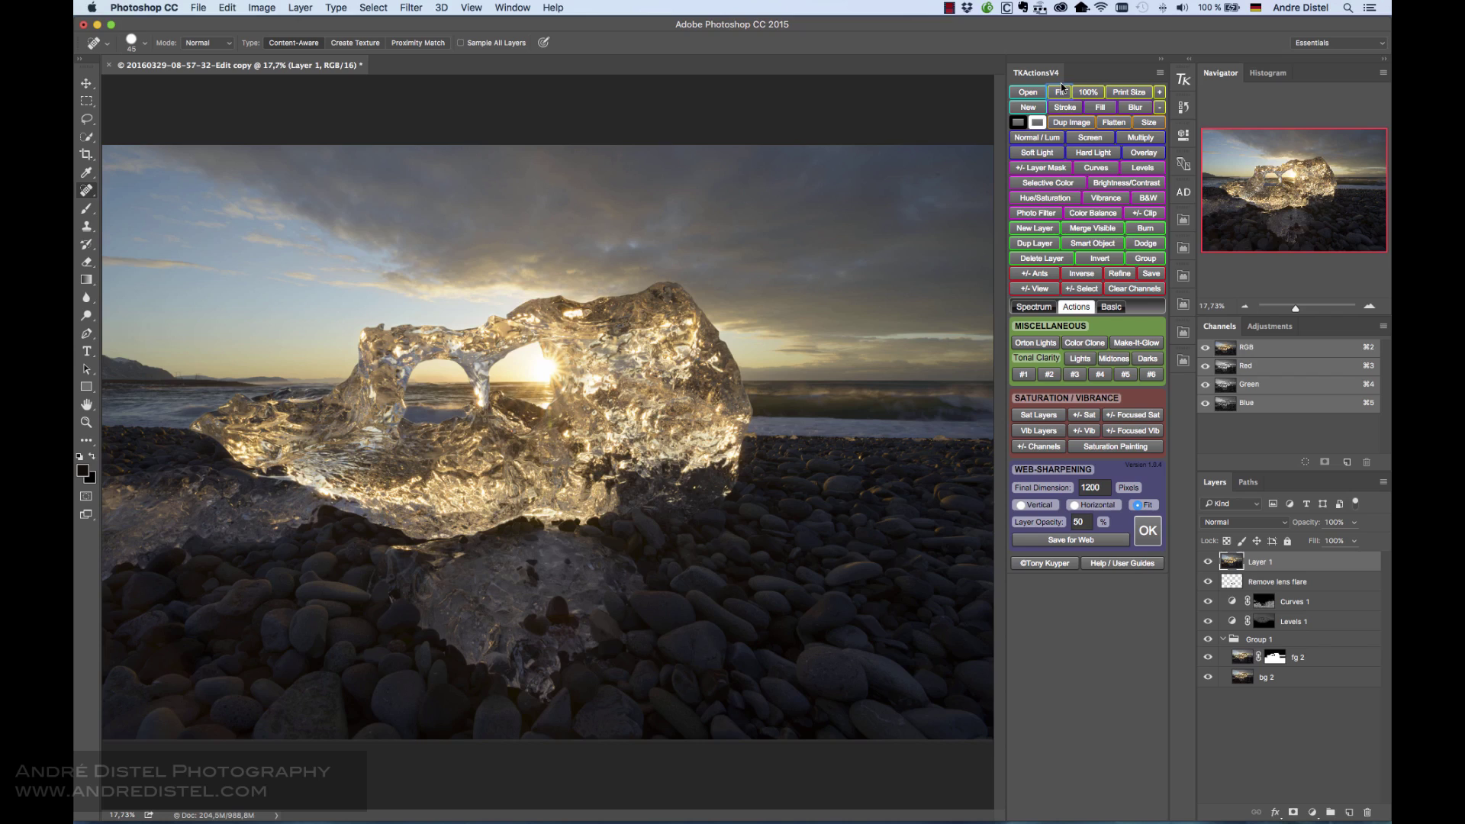